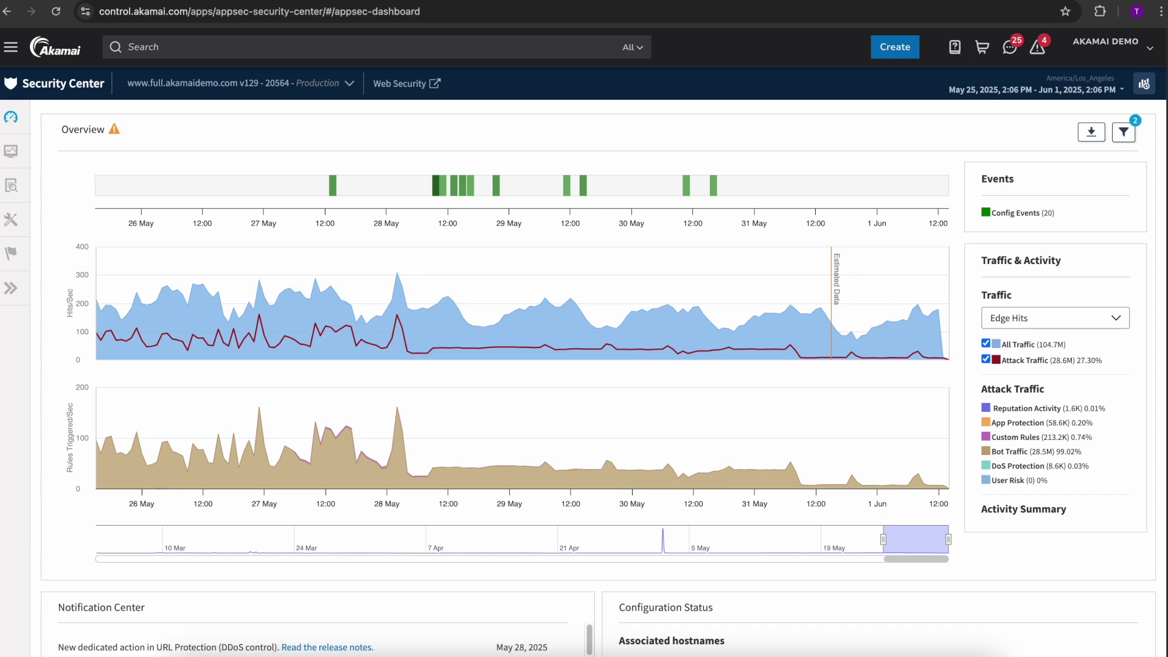
Open the Web Application Firewall trends report and inspect the detected attack groups and the actions applied to attacks
click(9, 154)
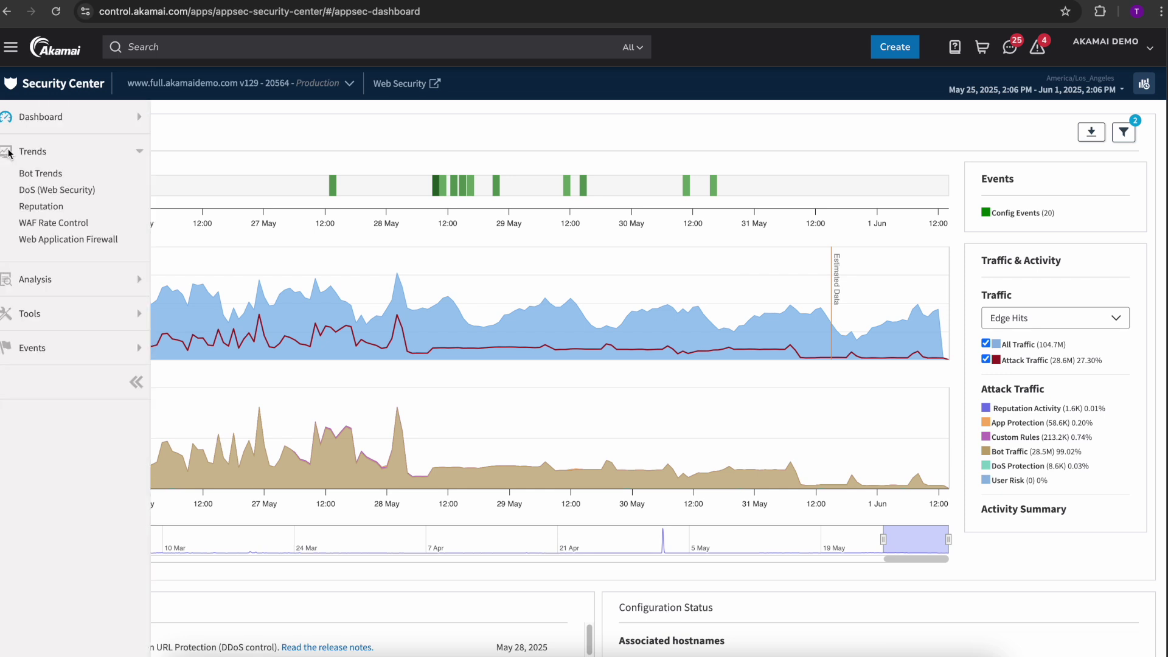
click(68, 240)
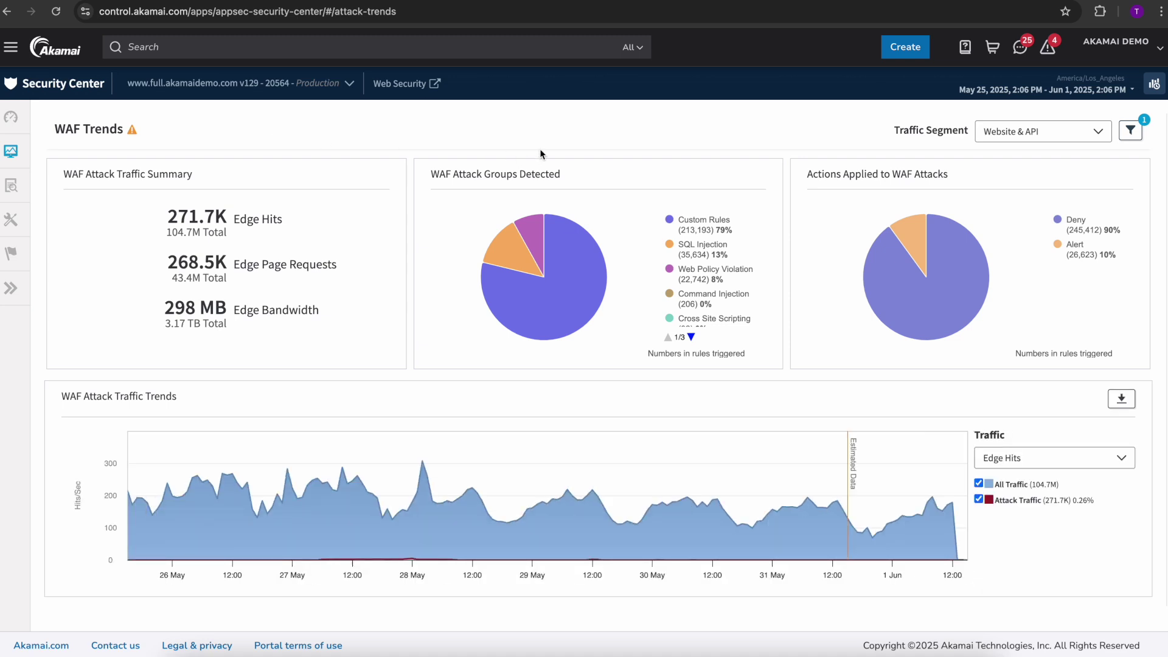
mouse_move(552, 236)
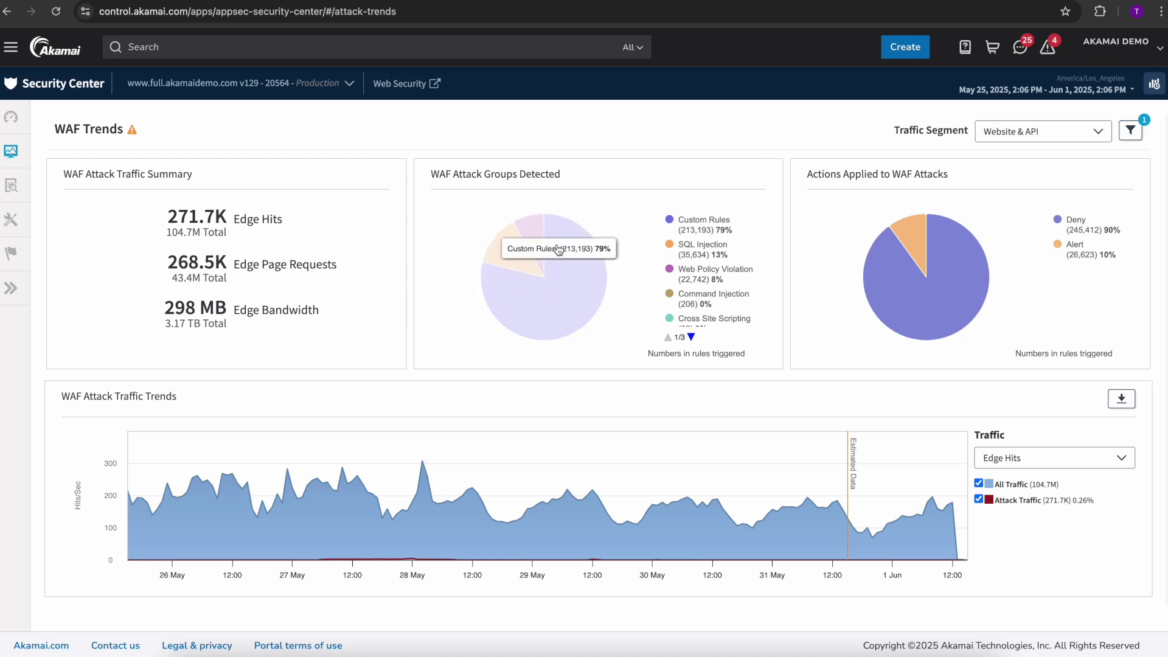
mouse_move(904, 266)
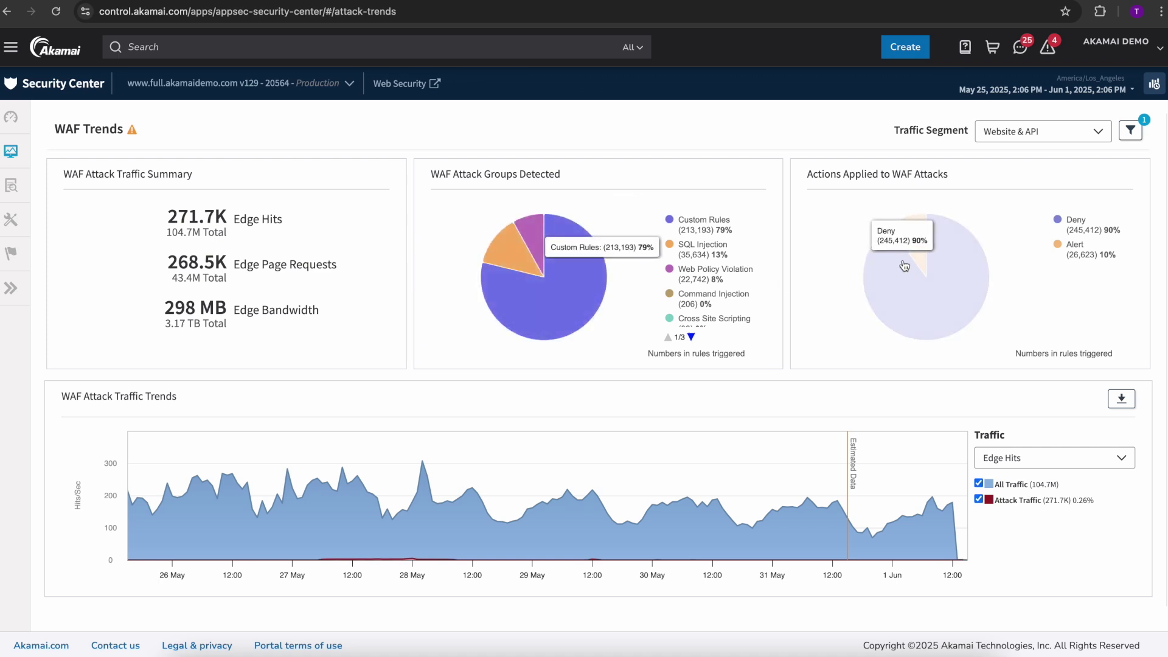
Examine the WAF traffic, attack group, policy, API, hostname and country breakdowns, and open the report's filter options
scroll(904, 266, down, 4)
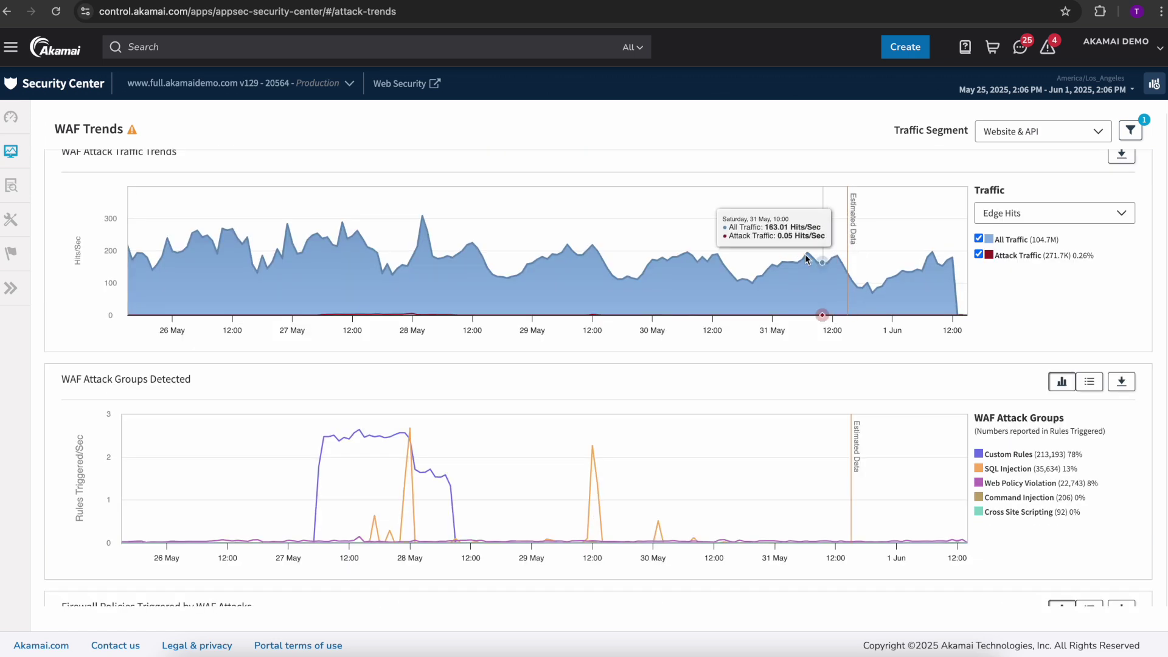
mouse_move(412, 313)
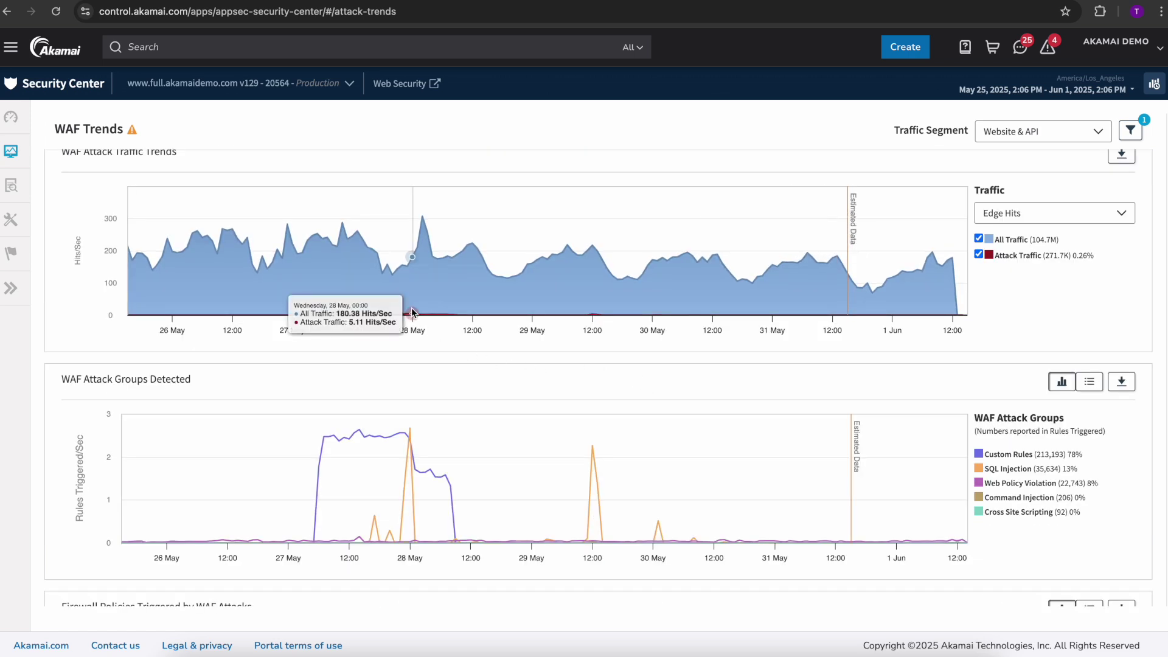
scroll(410, 308, down, 2)
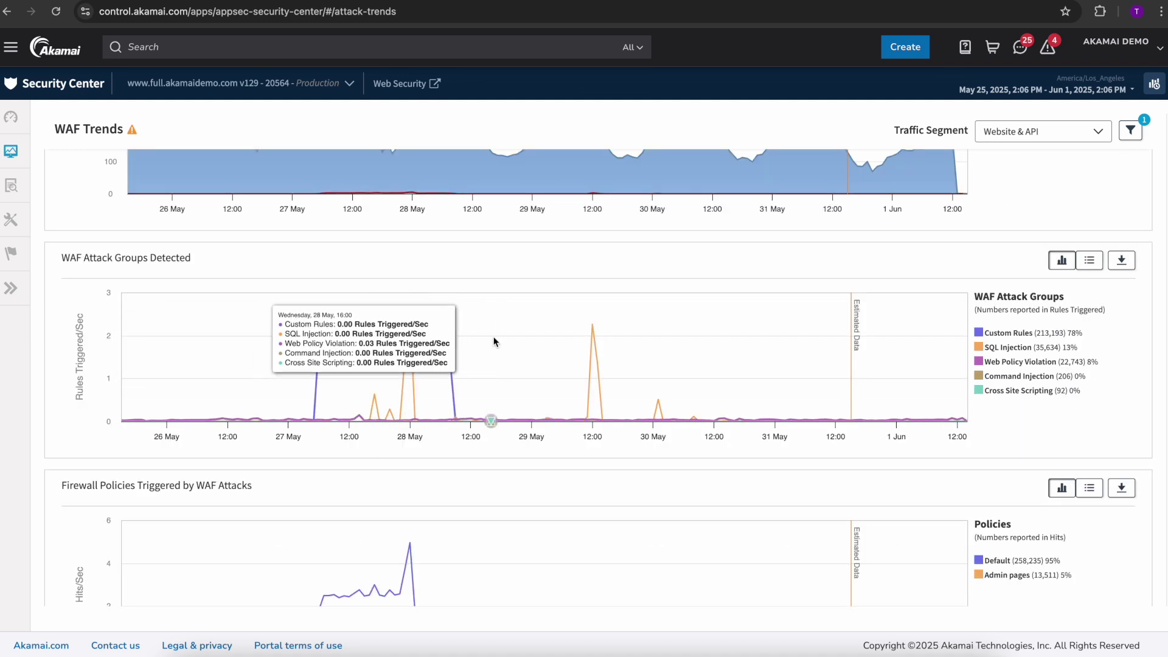
scroll(494, 337, down, 2)
scroll(493, 335, down, 1)
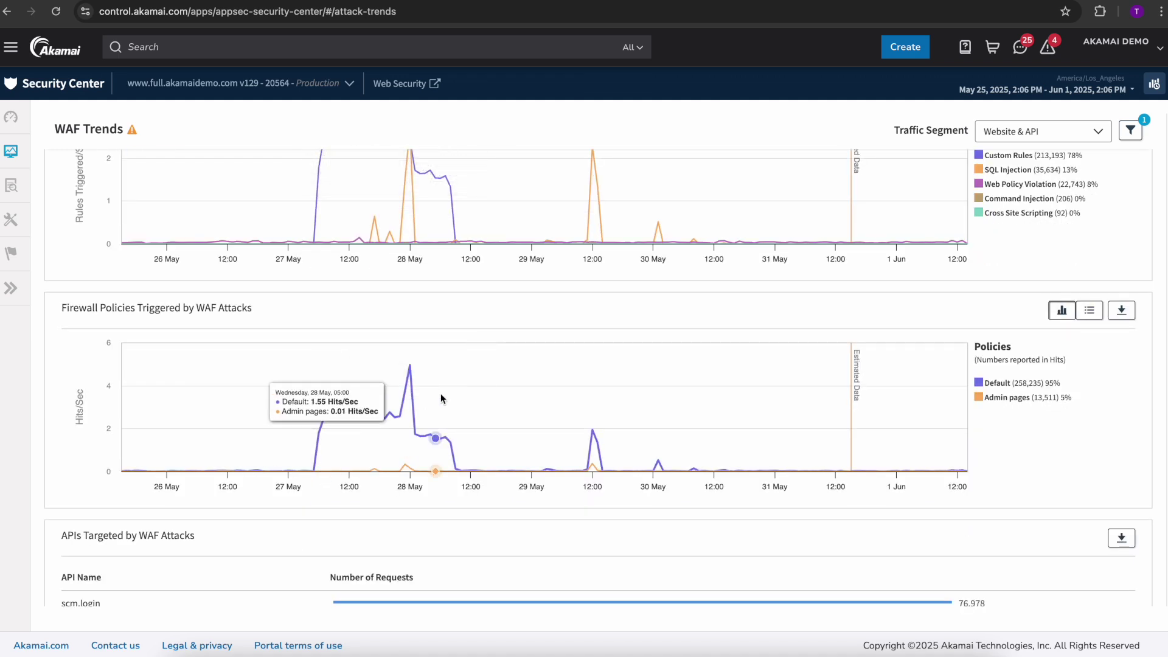
scroll(416, 382, down, 5)
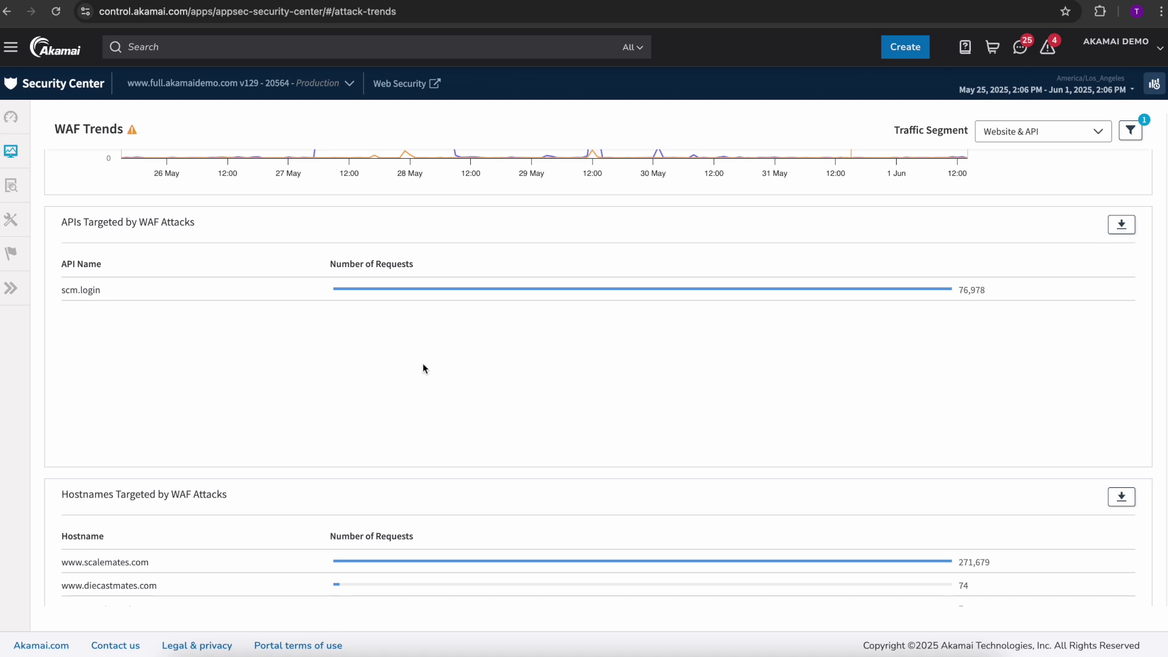
scroll(413, 348, down, 1)
scroll(411, 345, down, 3)
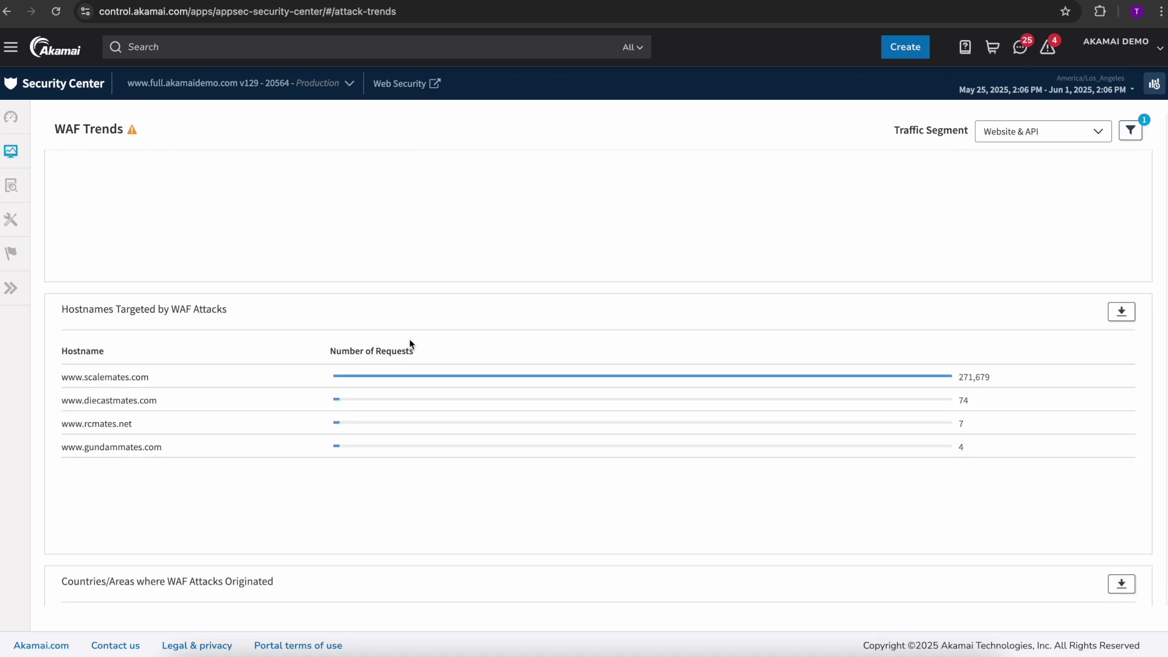
scroll(387, 342, down, 4)
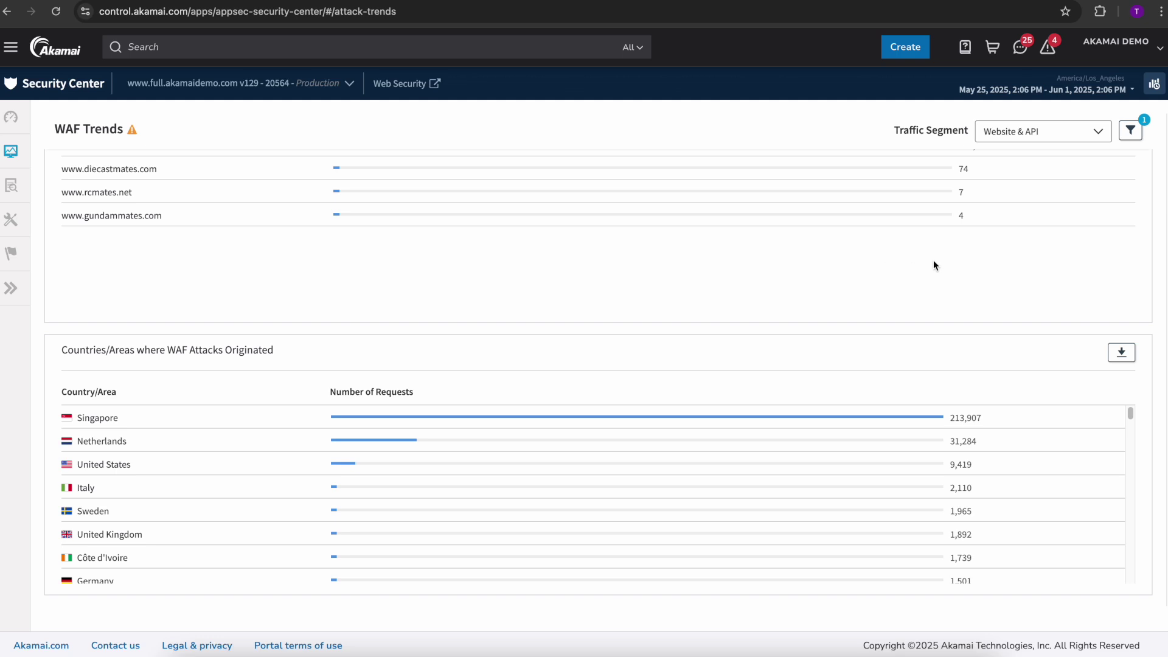
scroll(1014, 255, up, 10)
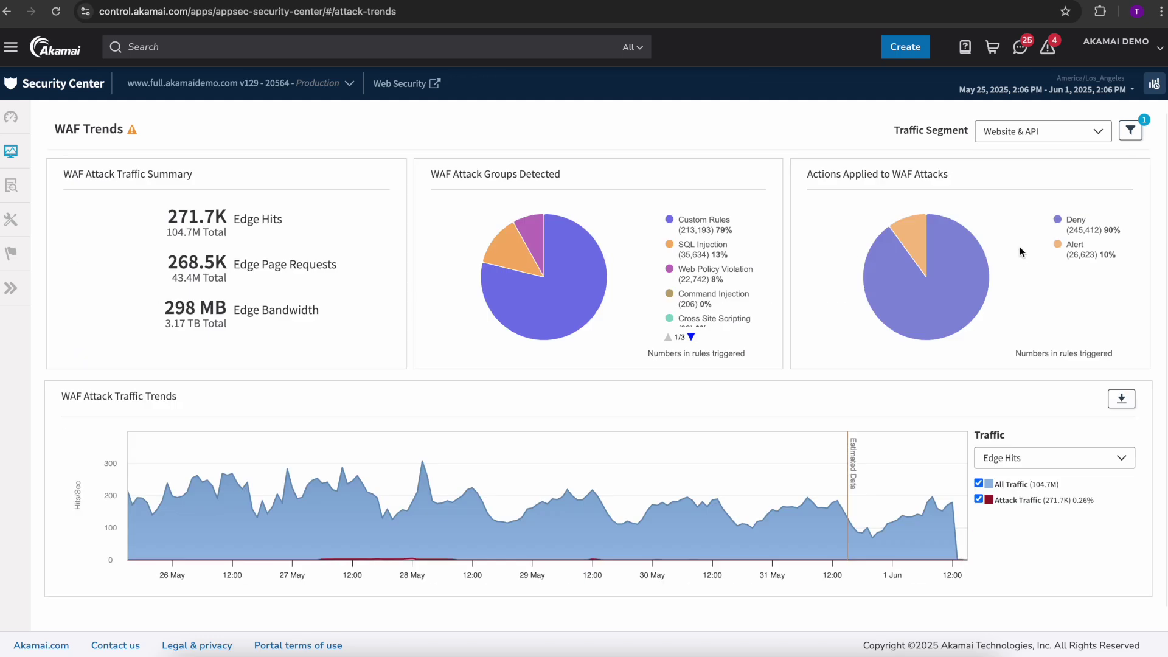
click(1132, 133)
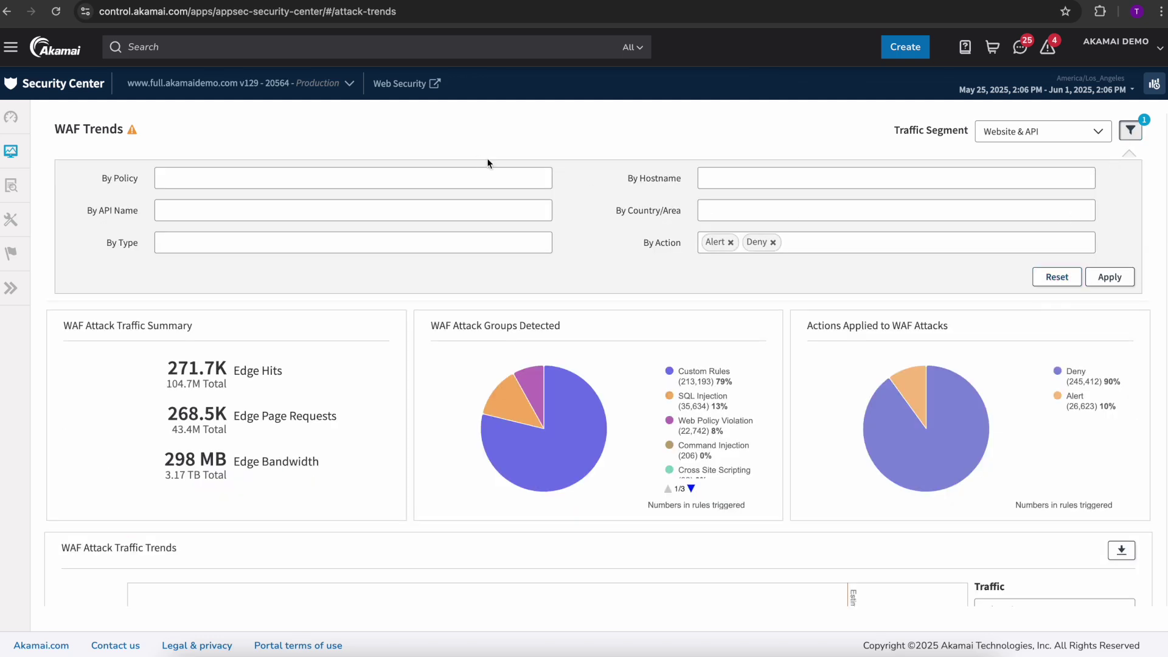
Open the Bot Trends report and examine its bot types, applied actions, traffic trends, policies, and targeted APIs and hostnames
mouse_move(3, 152)
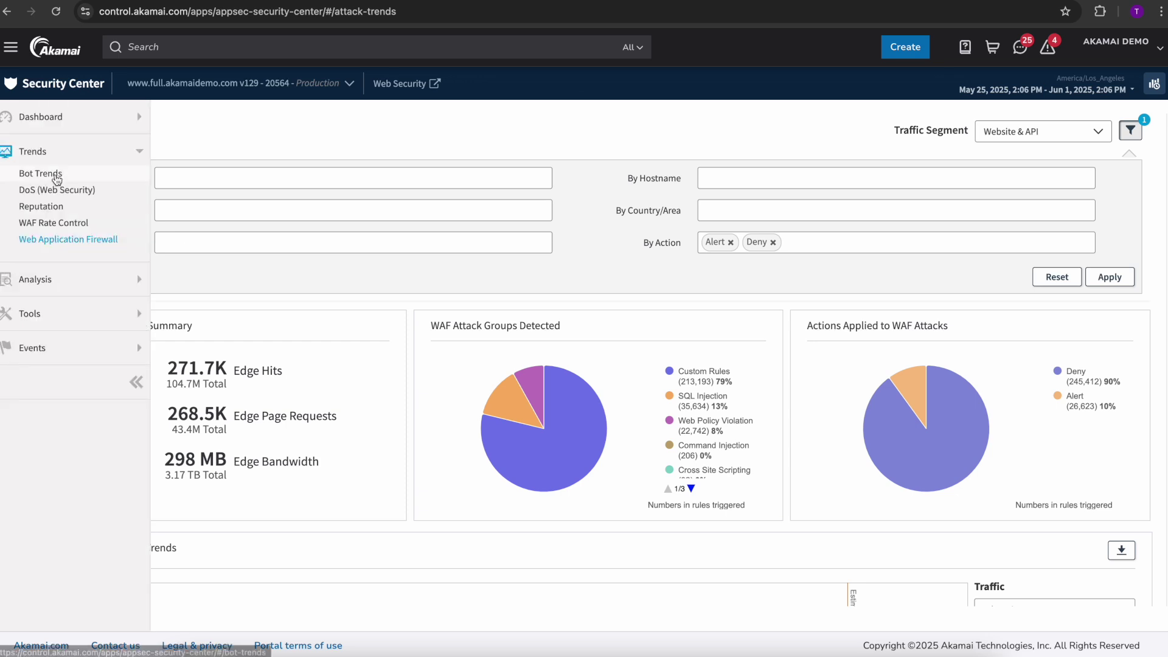
click(48, 172)
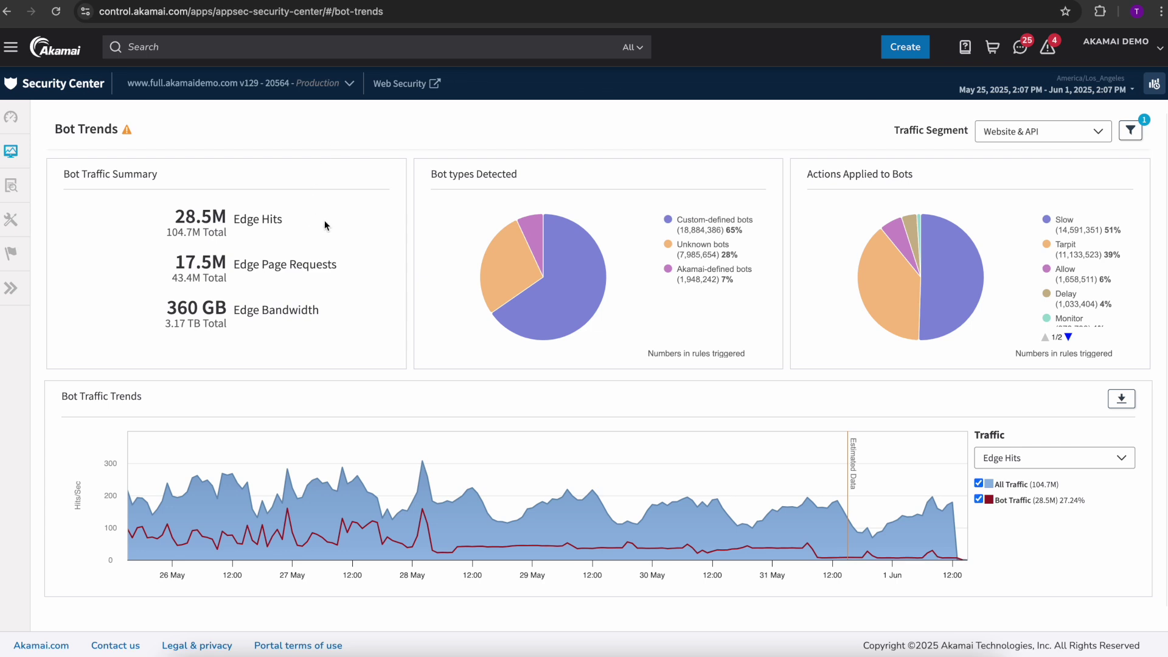
mouse_move(966, 312)
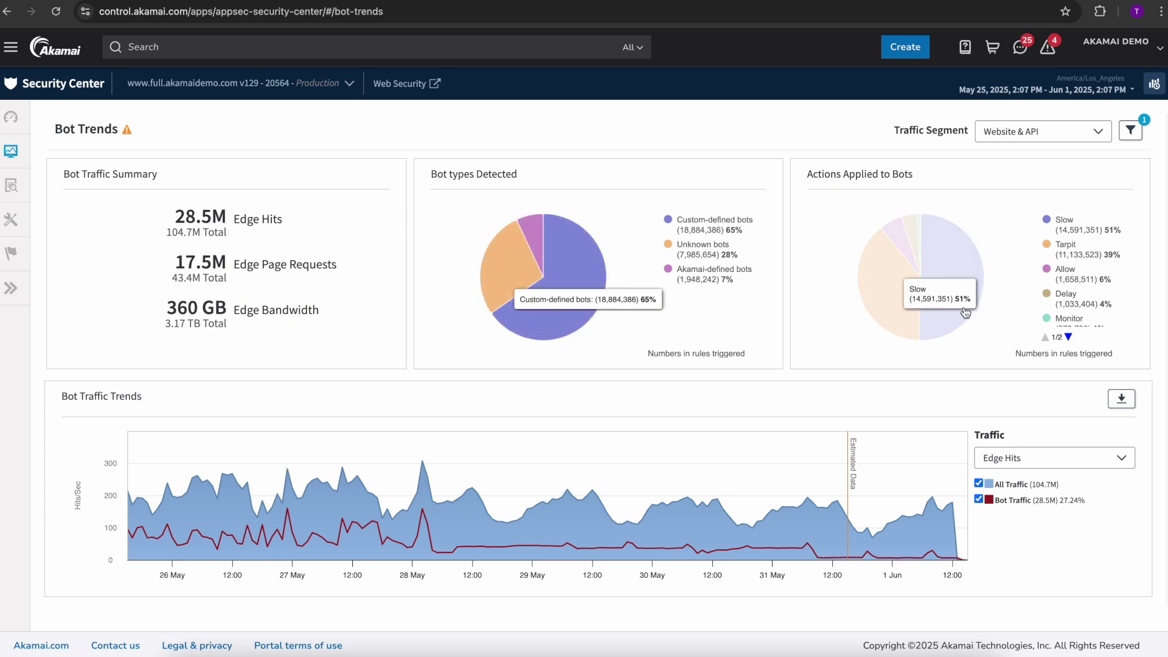
scroll(786, 244, down, 1)
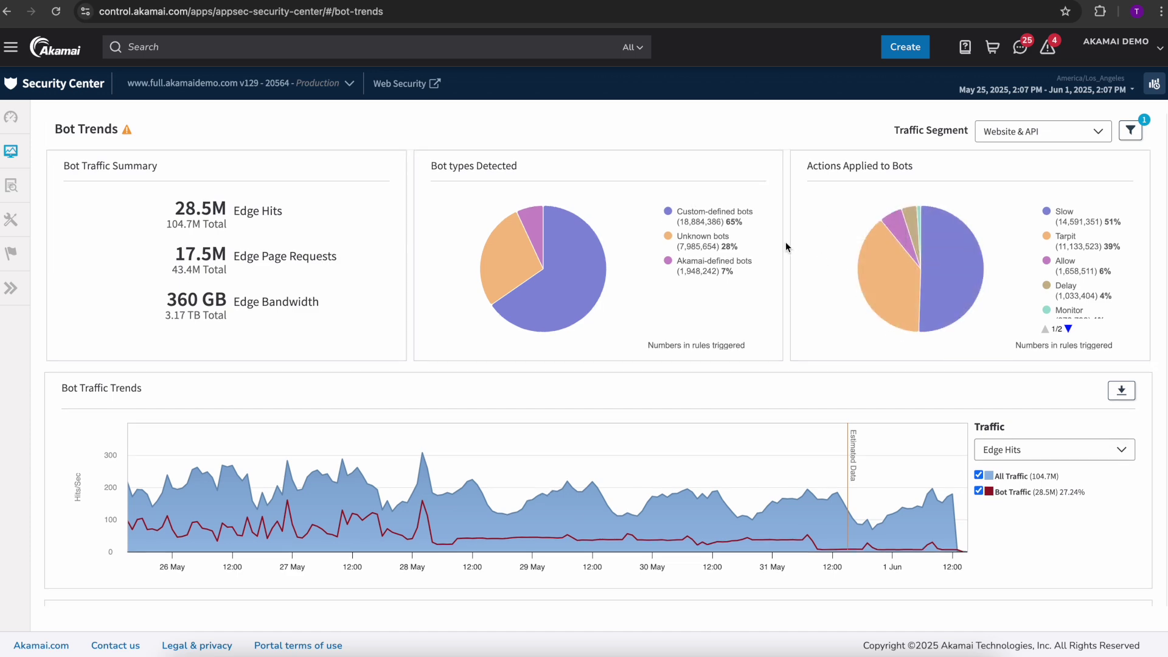
scroll(786, 242, down, 5)
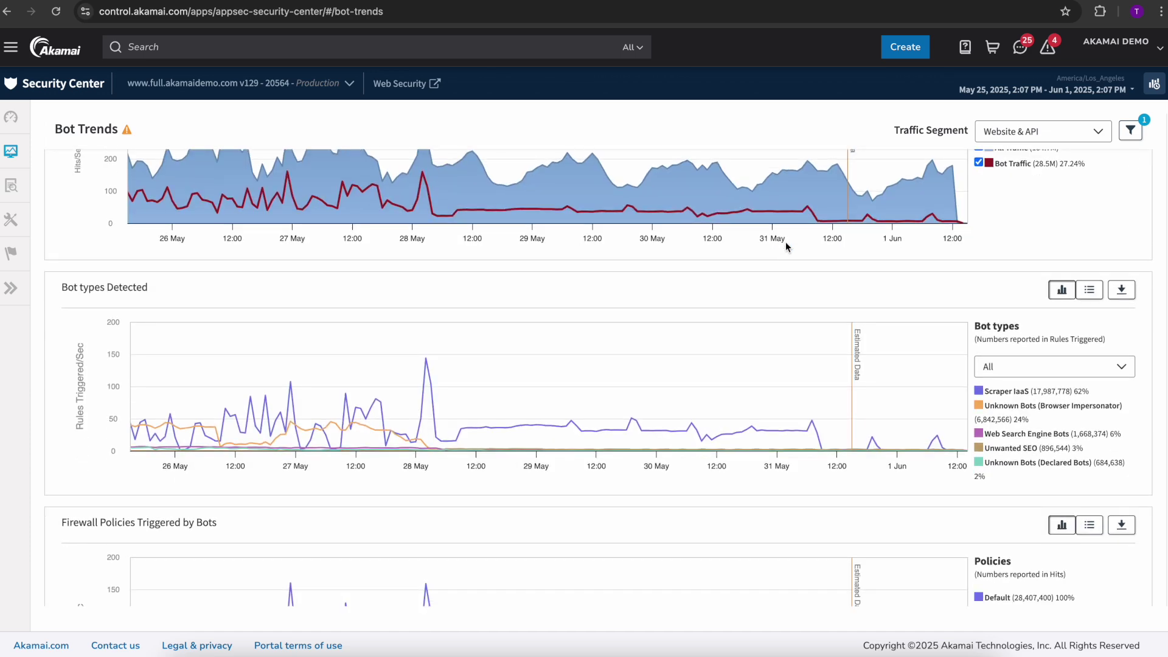
scroll(786, 242, down, 3)
scroll(785, 242, down, 5)
scroll(670, 312, down, 1)
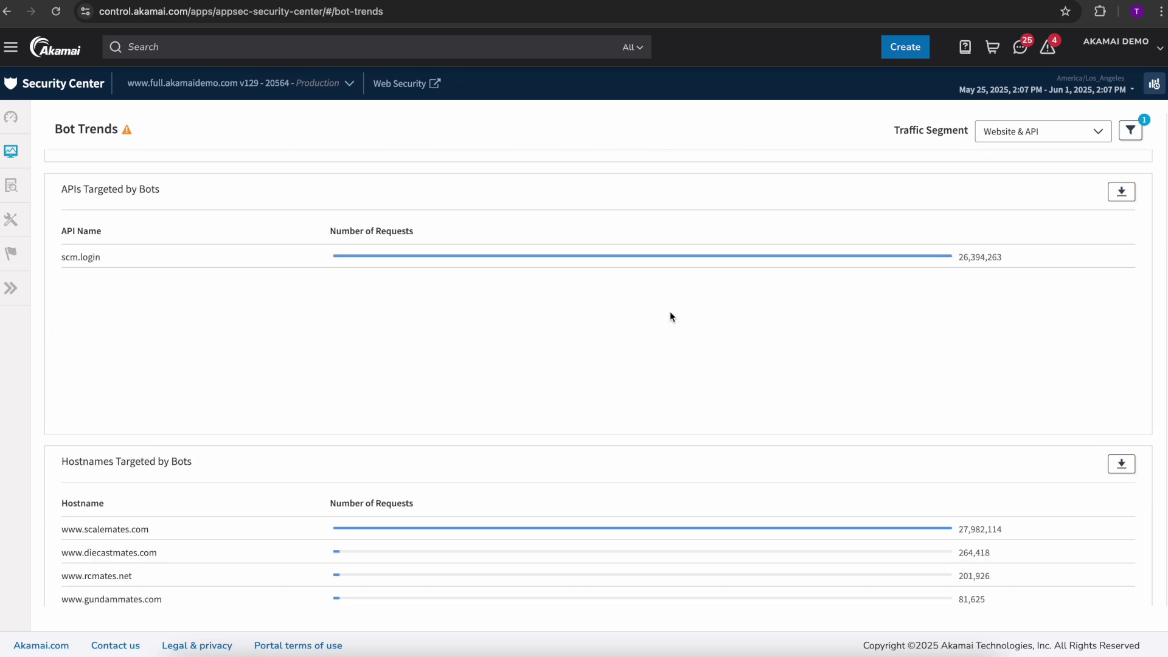
scroll(496, 326, down, 6)
scroll(513, 462, up, 15)
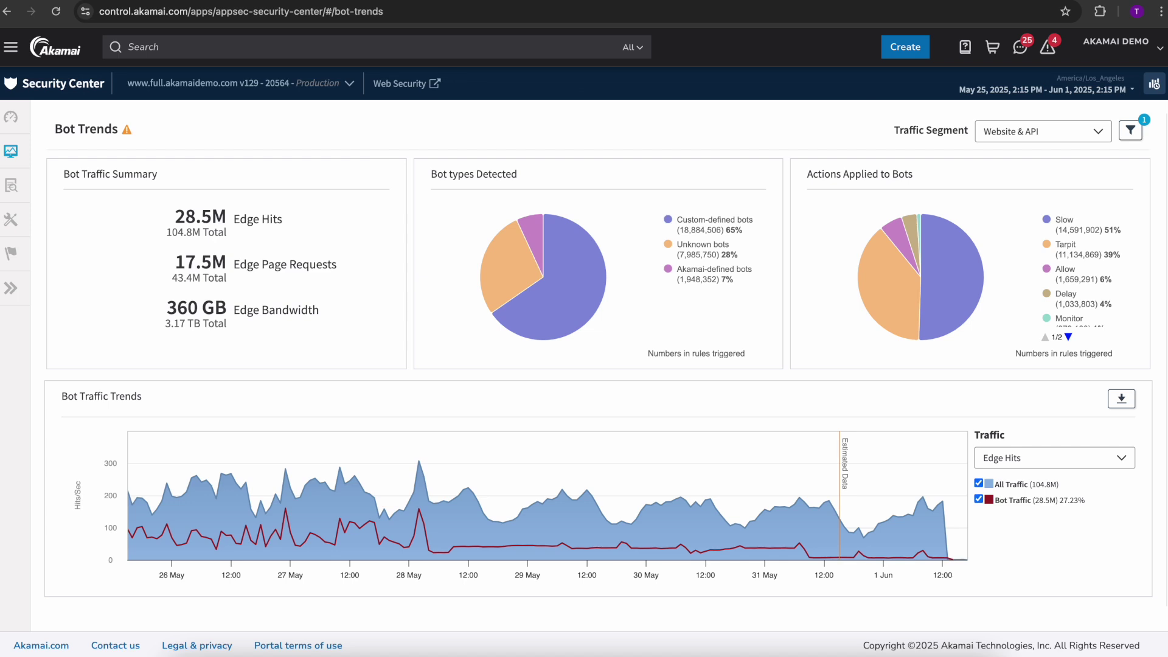
Open Web Security Analytics and narrow the timeline around the request peak, from May 1, 2025 10:19 PM to May 2, 2025 11:51 AM
click(12, 185)
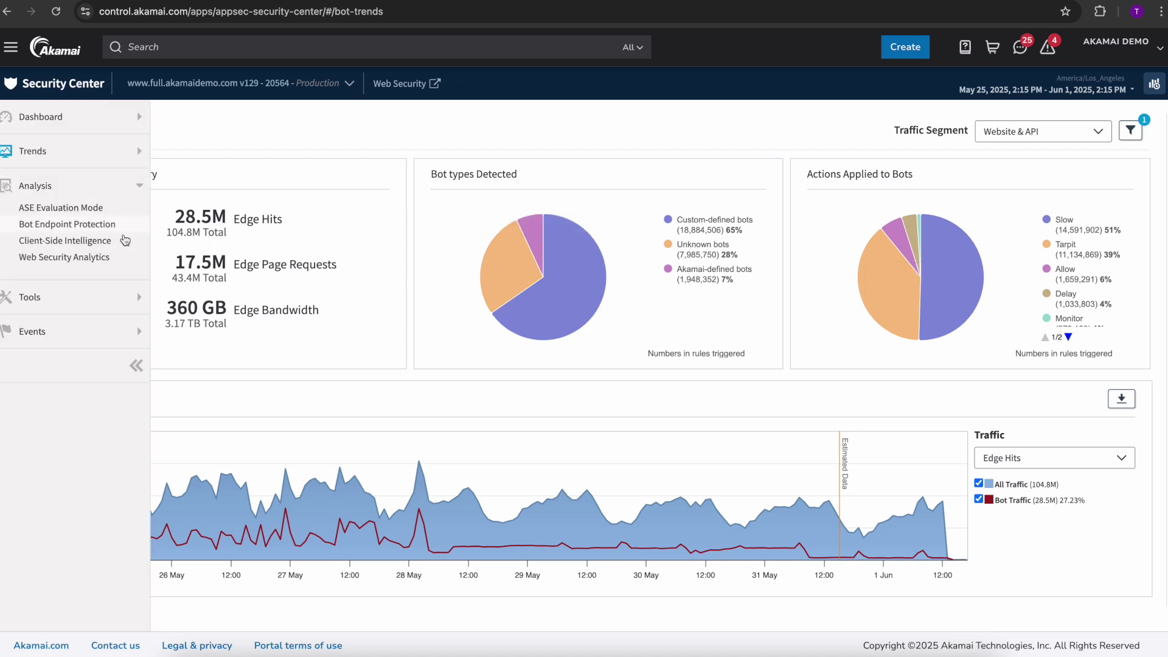
click(58, 259)
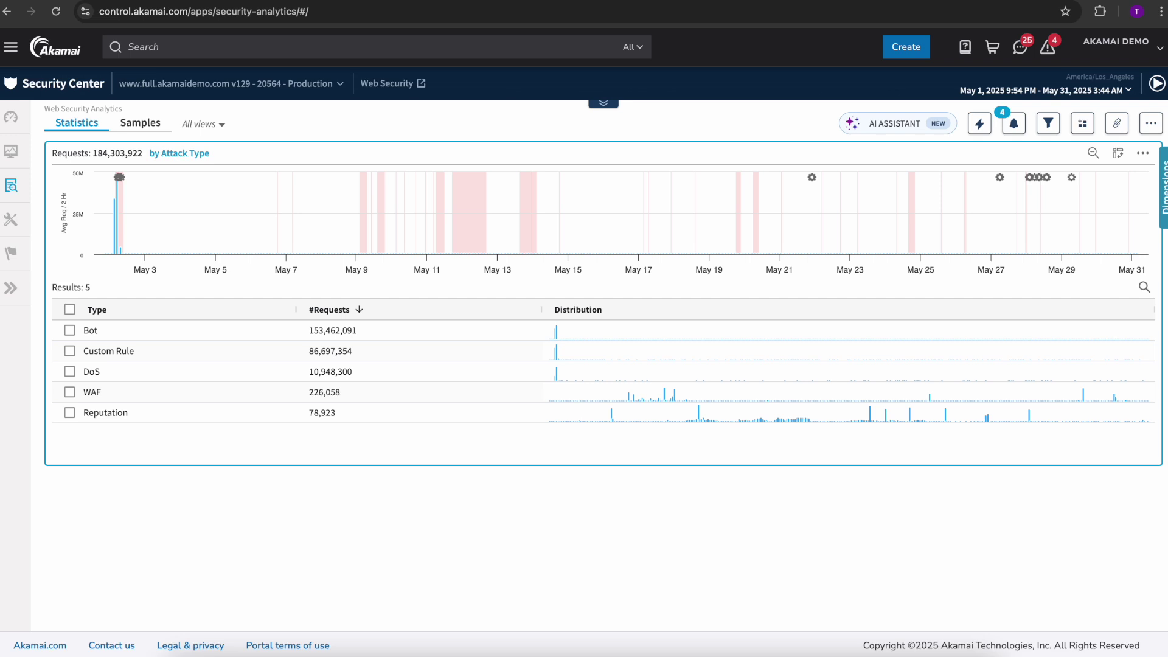
mouse_move(109, 250)
drag(110, 250, 128, 247)
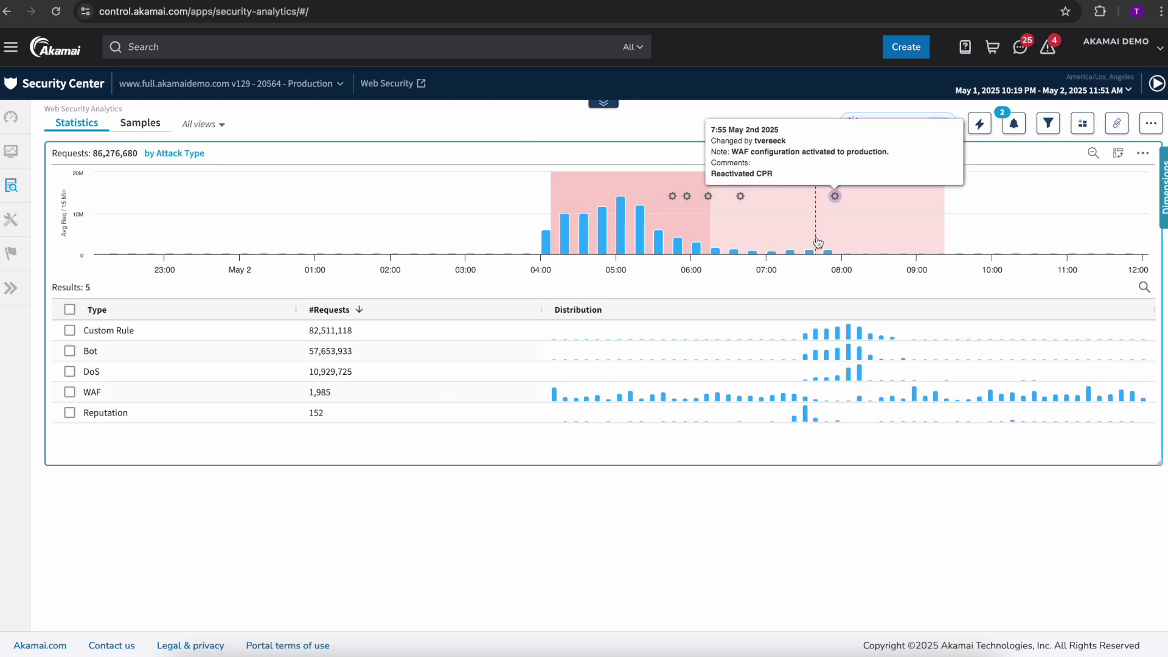
Filter the analytics to requests whose attack type is Bot
click(92, 352)
click(149, 521)
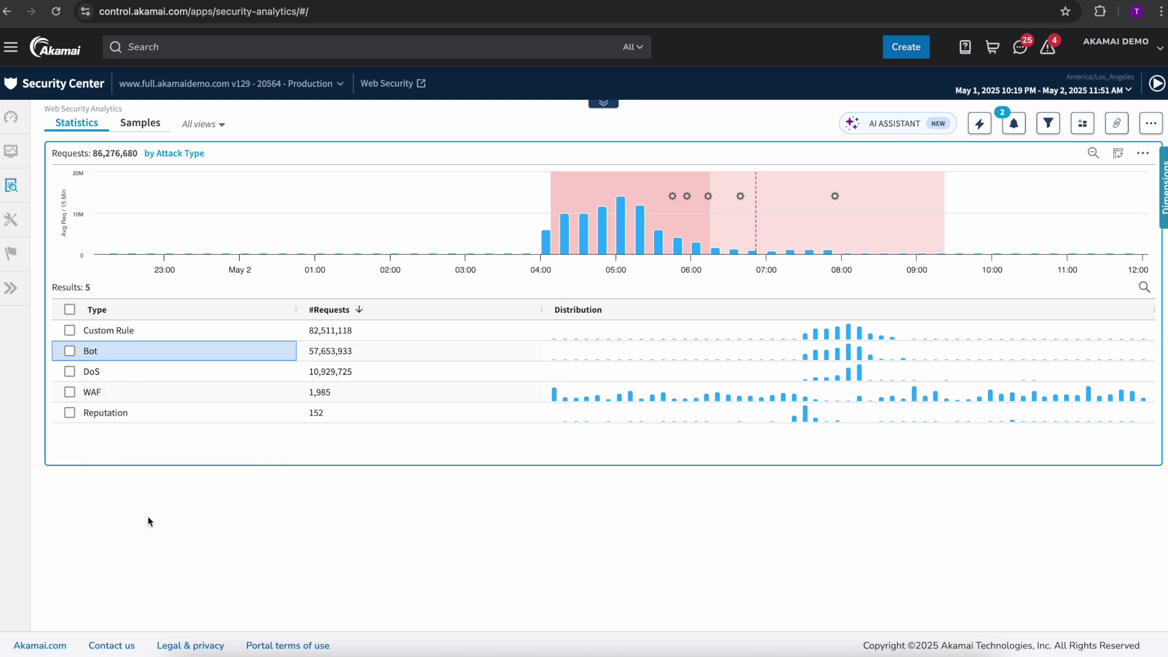
click(94, 352)
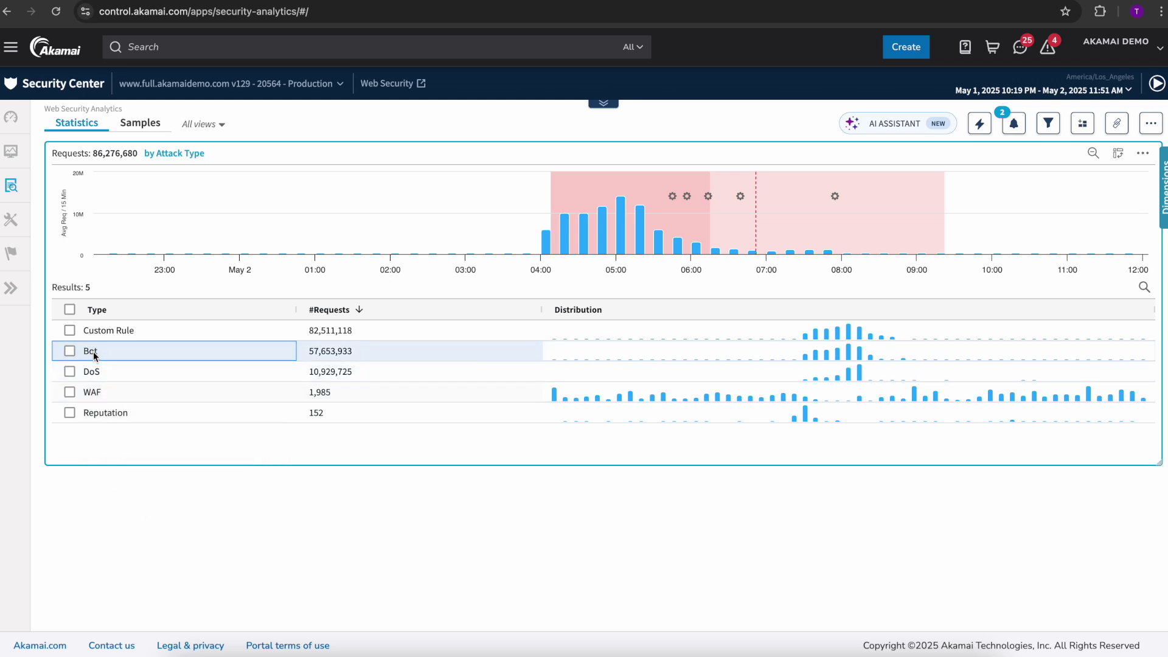
click(126, 400)
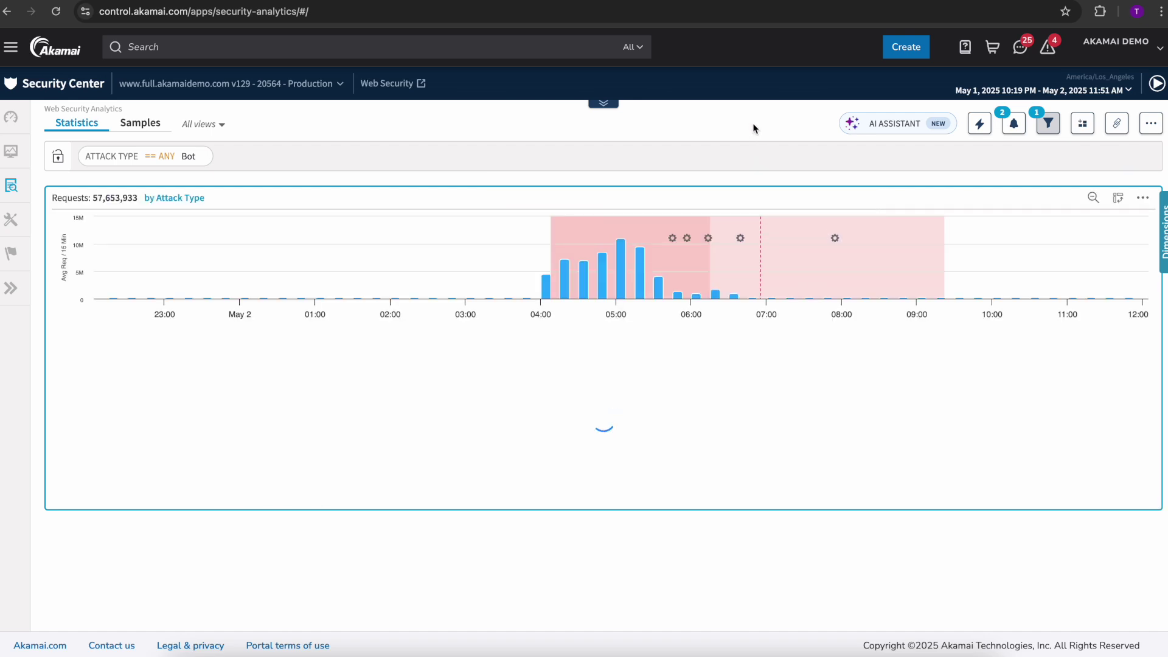
Add a Connecting Country/Area widget from the network info dimensions and review the countries sending bot requests
click(1082, 124)
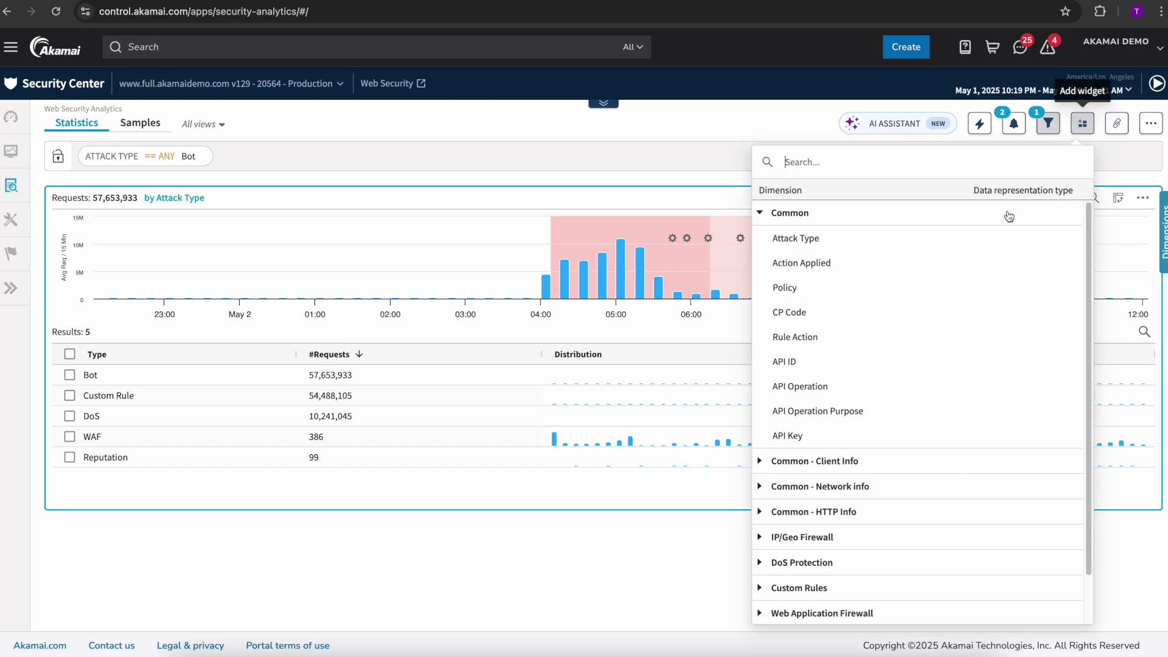
scroll(941, 365, down, 1)
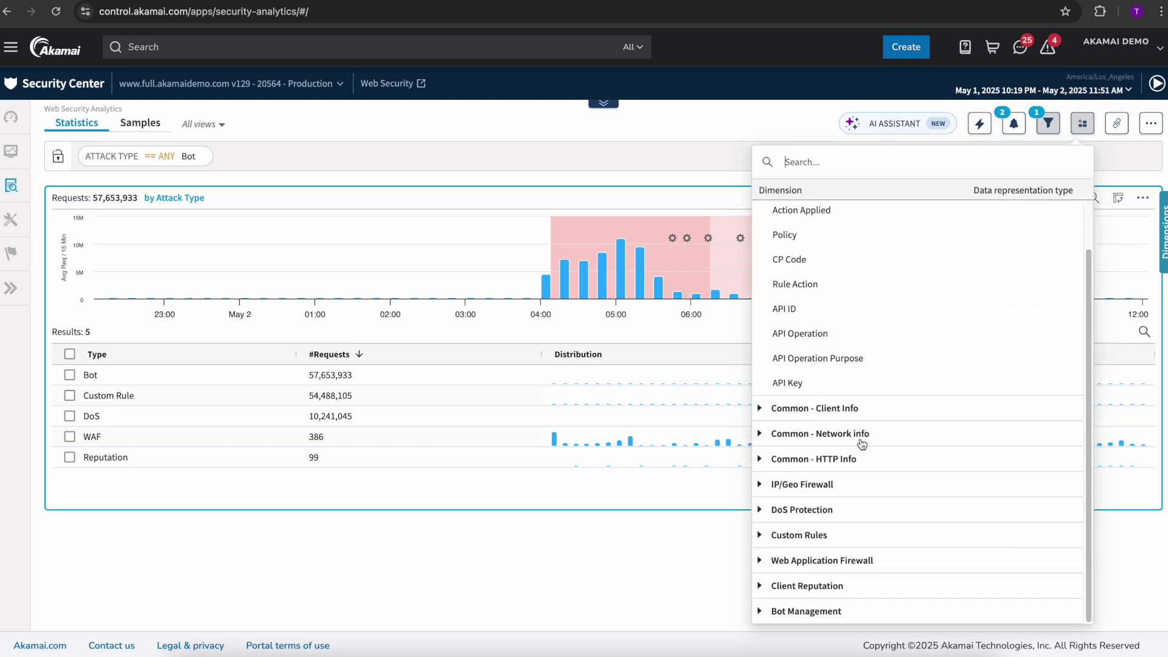
click(861, 434)
scroll(852, 441, down, 1)
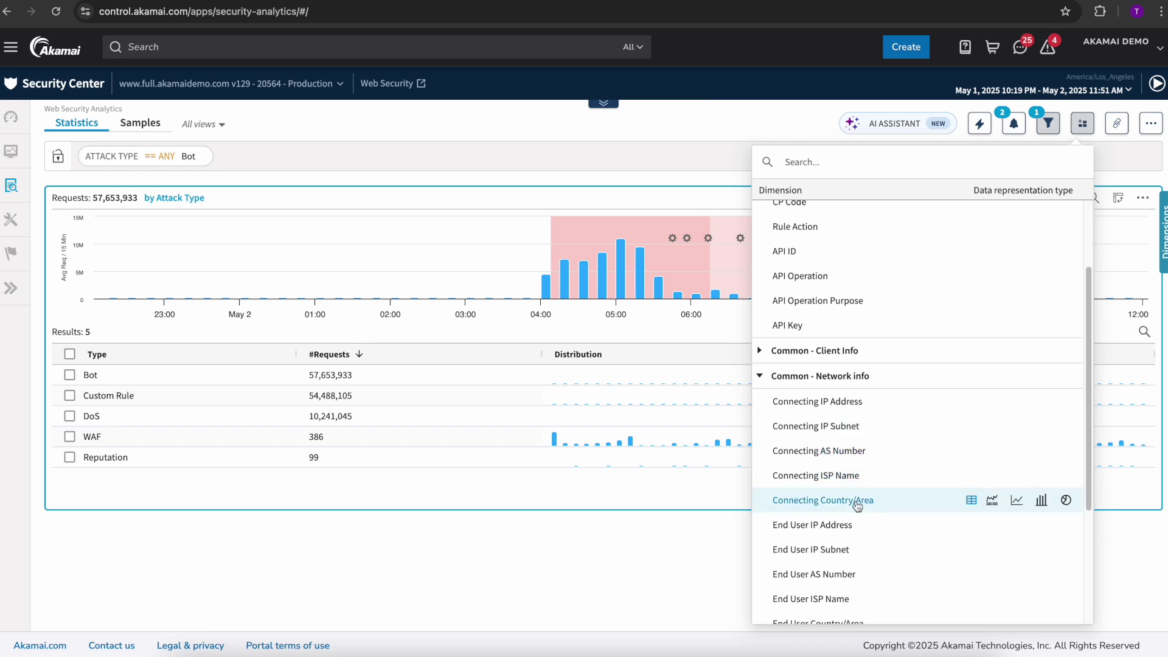
click(833, 499)
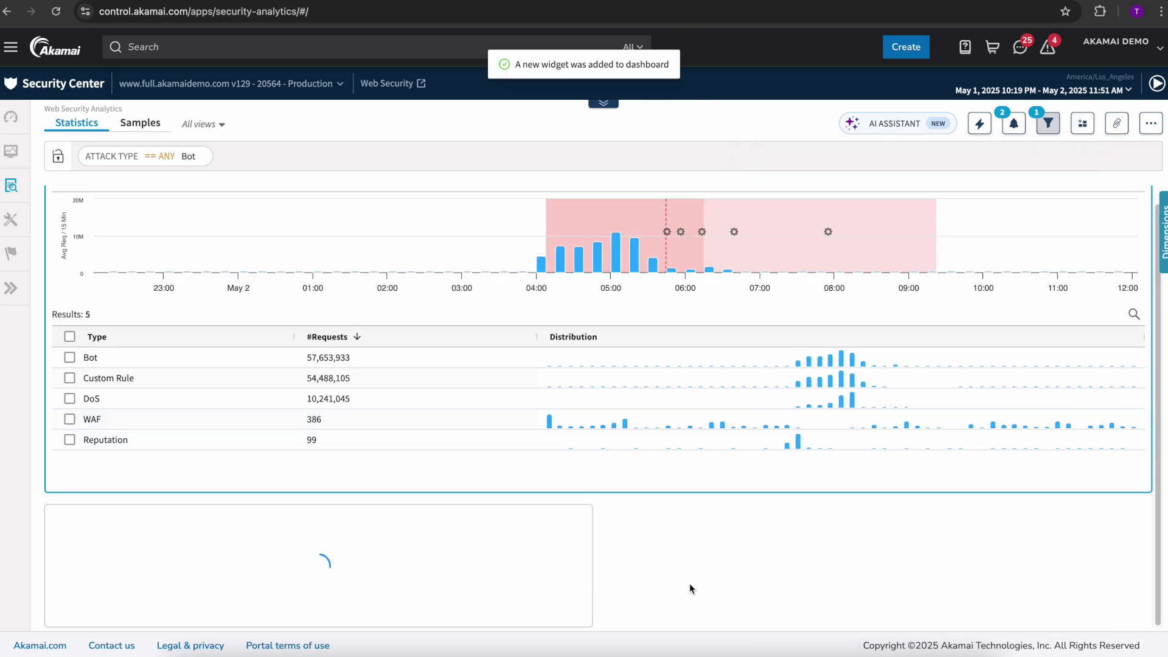
drag(591, 625, 596, 621)
scroll(632, 523, down, 1)
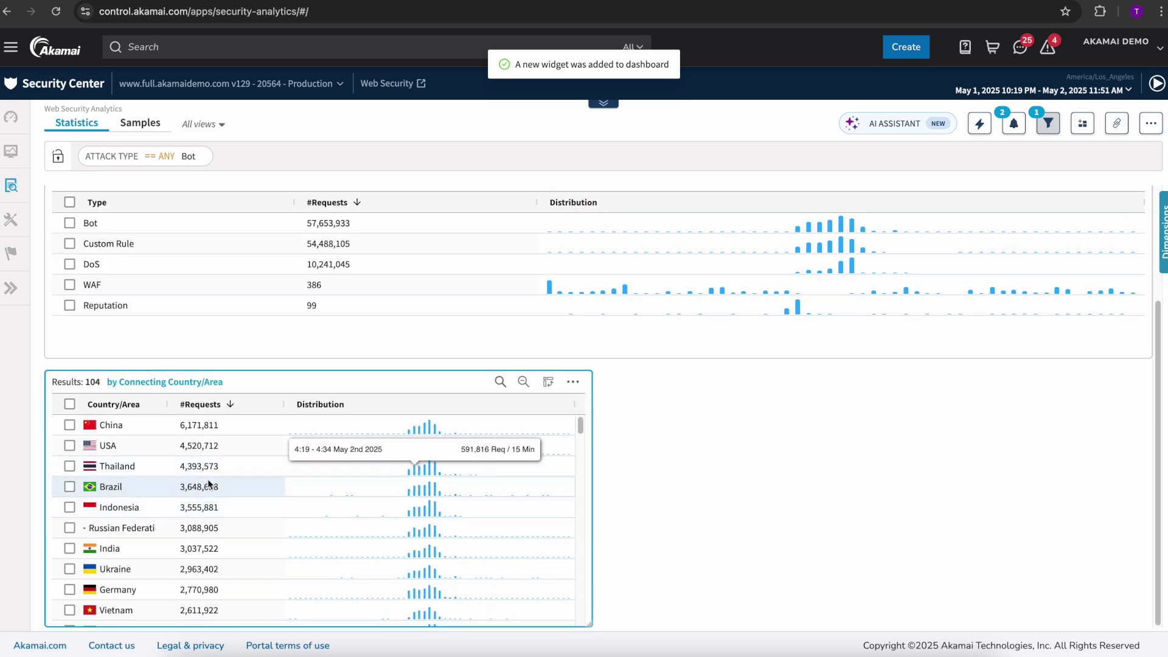
scroll(154, 517, down, 10)
scroll(168, 551, up, 10)
scroll(794, 472, up, 2)
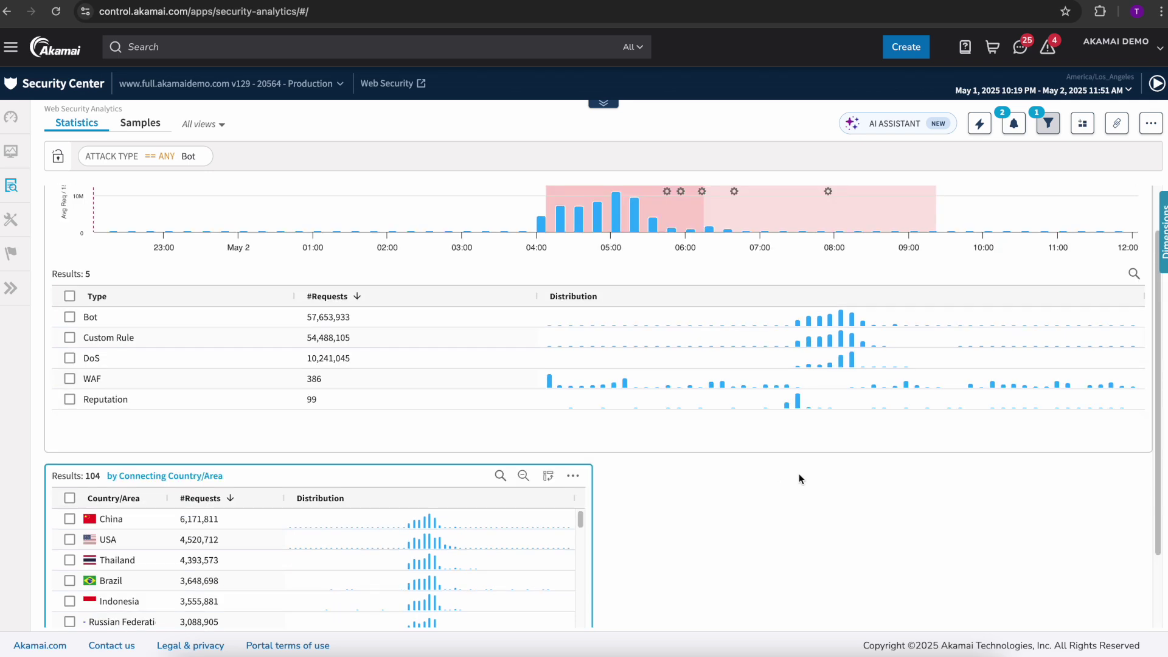
Add a Path table widget from the HTTP info dimensions and widen its Path column to show the full paths
scroll(798, 477, up, 1)
mouse_move(827, 249)
scroll(1059, 424, down, 2)
click(1082, 122)
scroll(851, 420, down, 1)
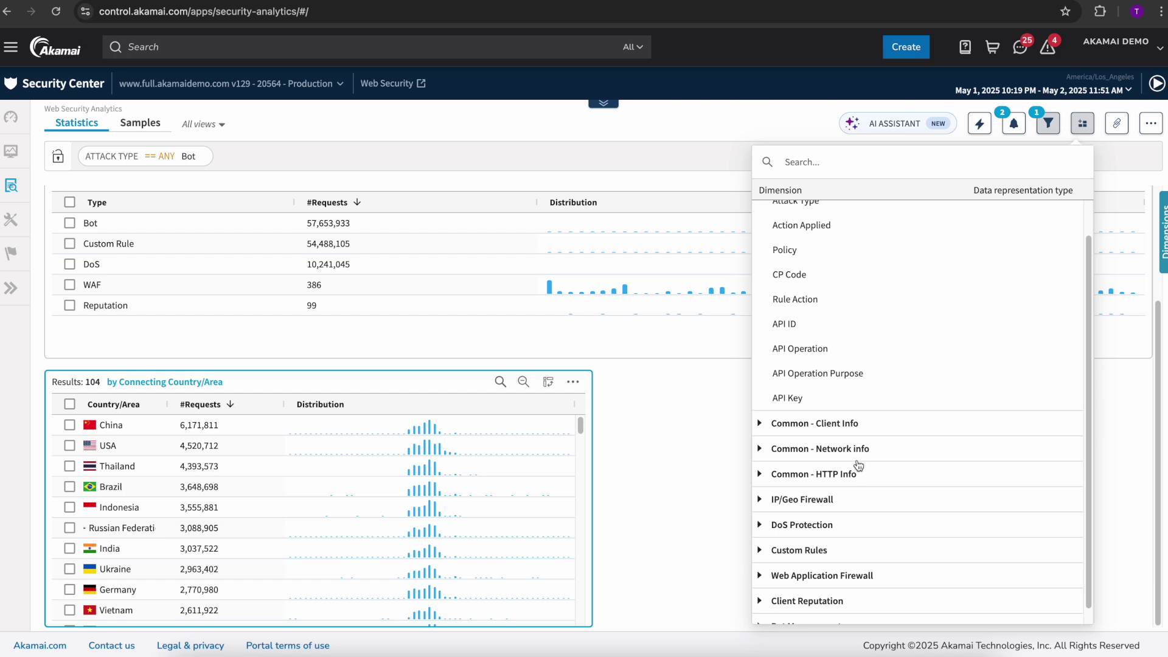
click(815, 474)
scroll(827, 480, down, 1)
click(971, 531)
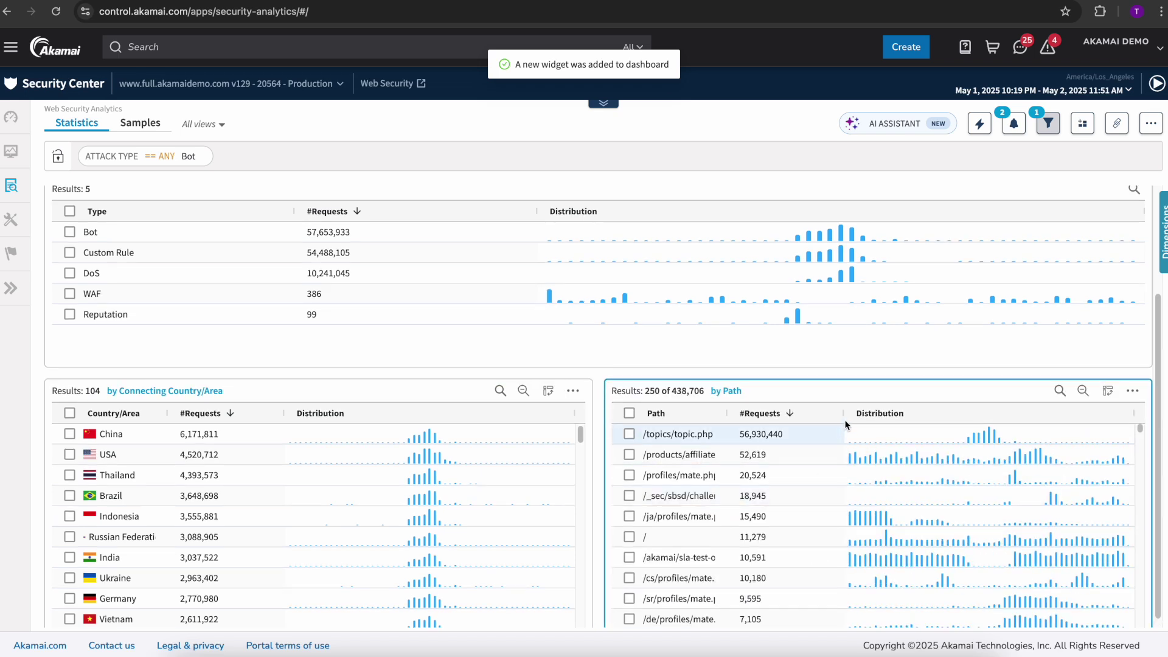
drag(728, 412, 802, 408)
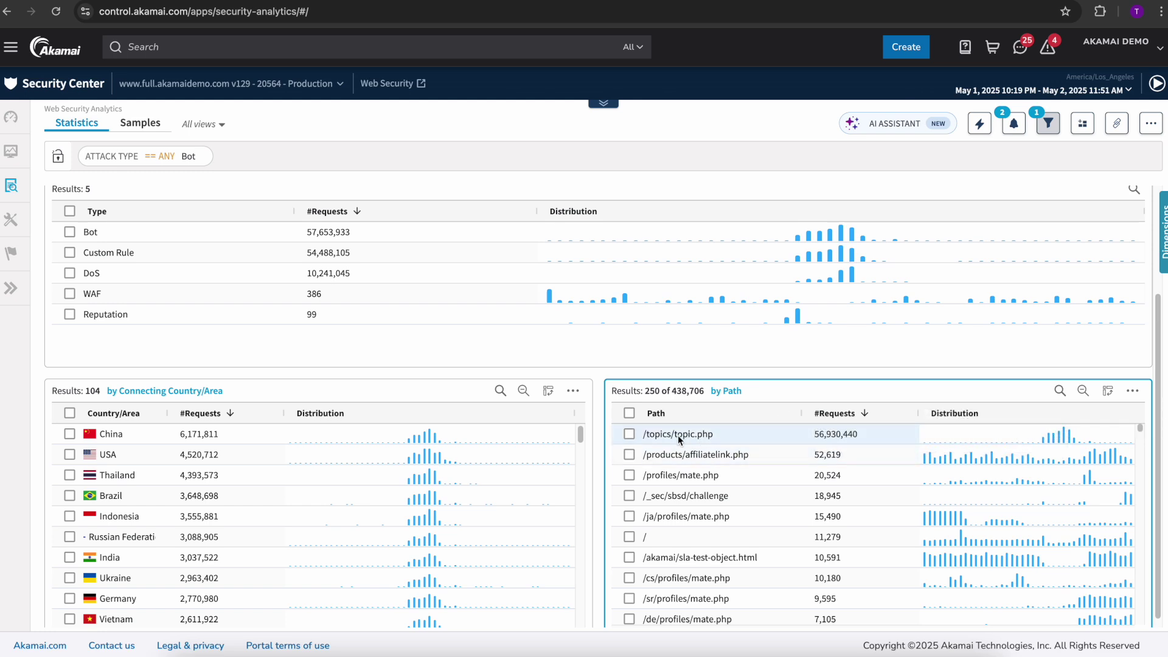
Add a User-Agent widget to the dashboard from the list of available dimensions
scroll(599, 389, down, 1)
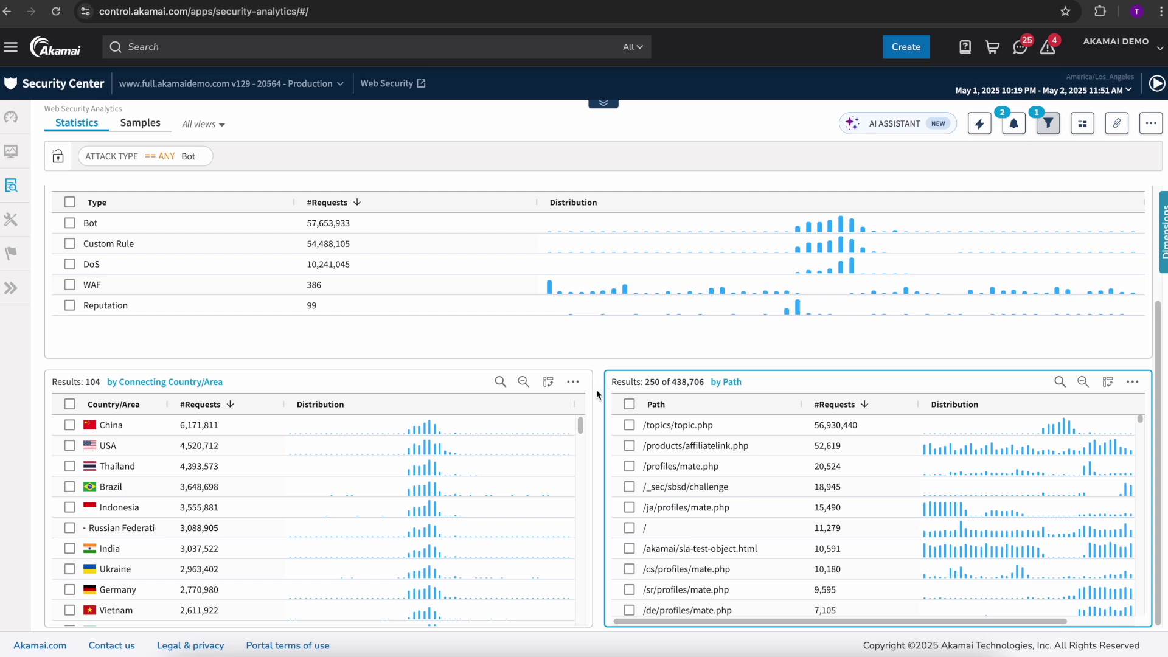
click(1083, 124)
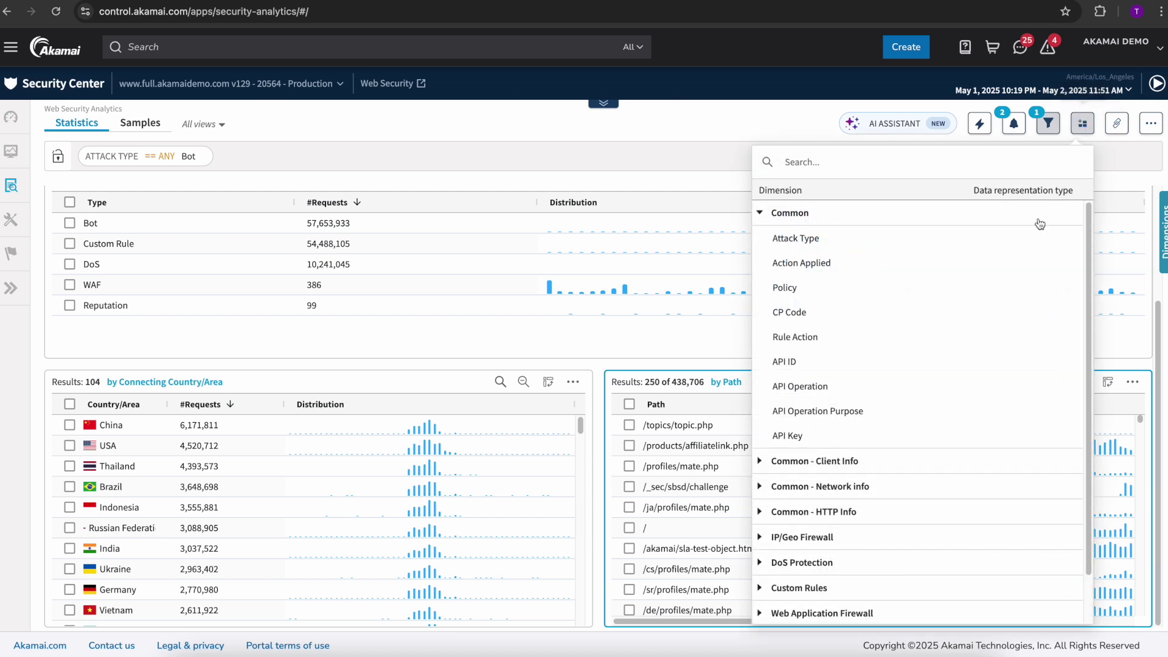
scroll(859, 443, down, 1)
click(838, 459)
scroll(836, 460, down, 1)
click(860, 435)
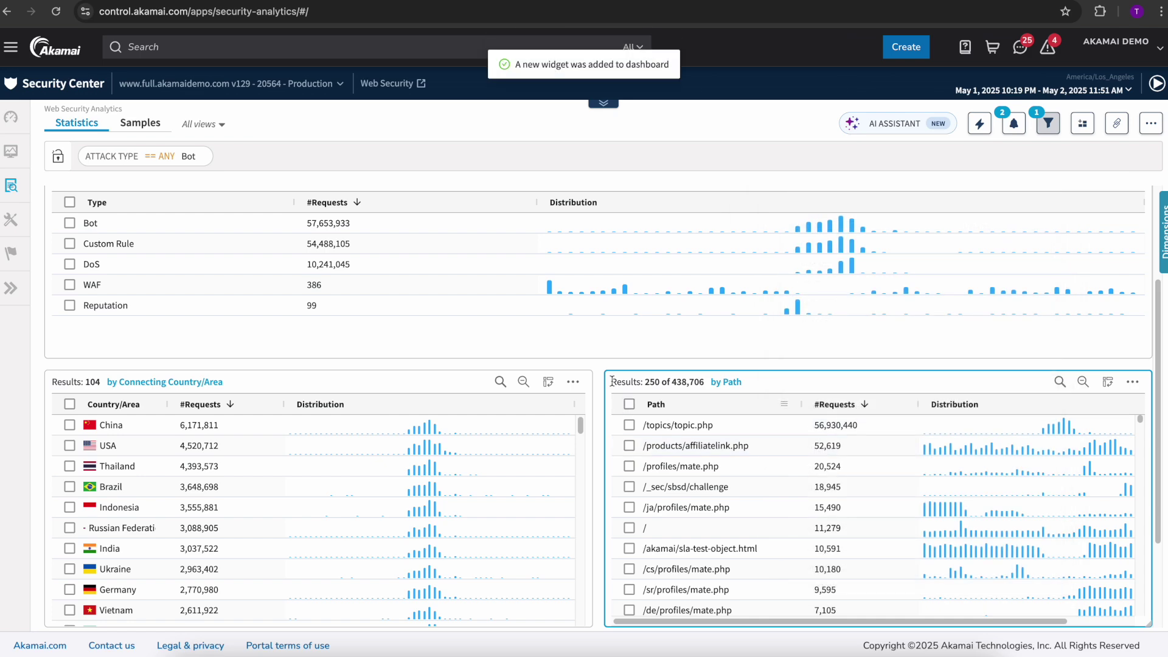
Enlarge the User-Agent widget to show more rows and widen its User-Agent column
scroll(601, 381, down, 1)
drag(589, 624, 609, 593)
scroll(662, 524, down, 1)
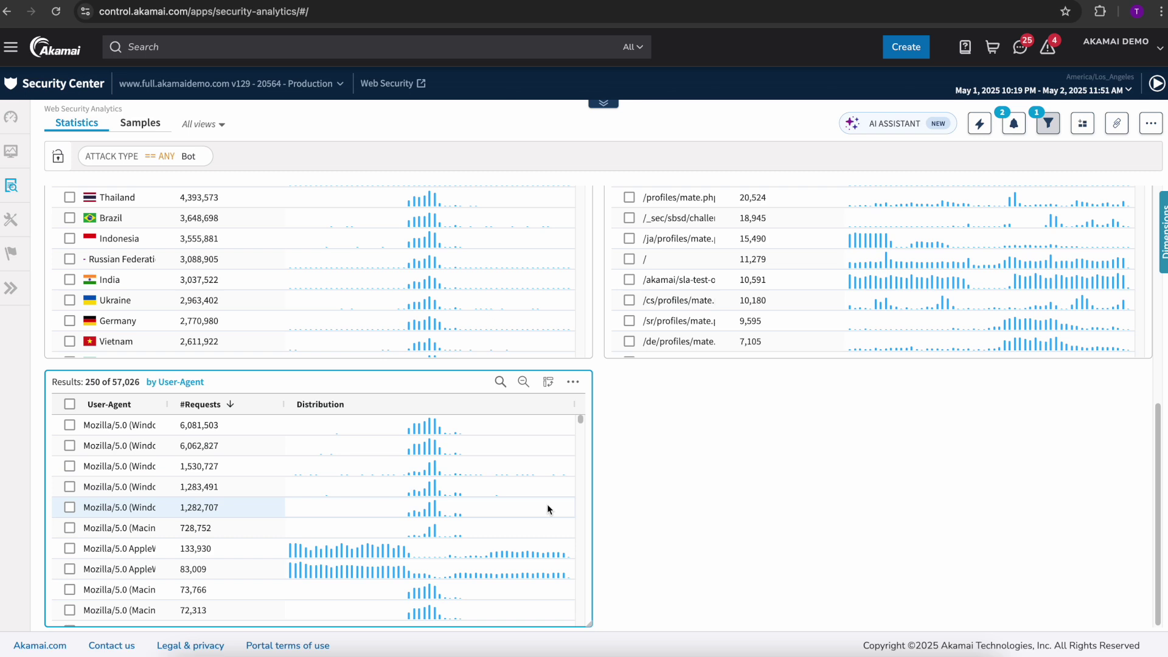
drag(170, 403, 282, 403)
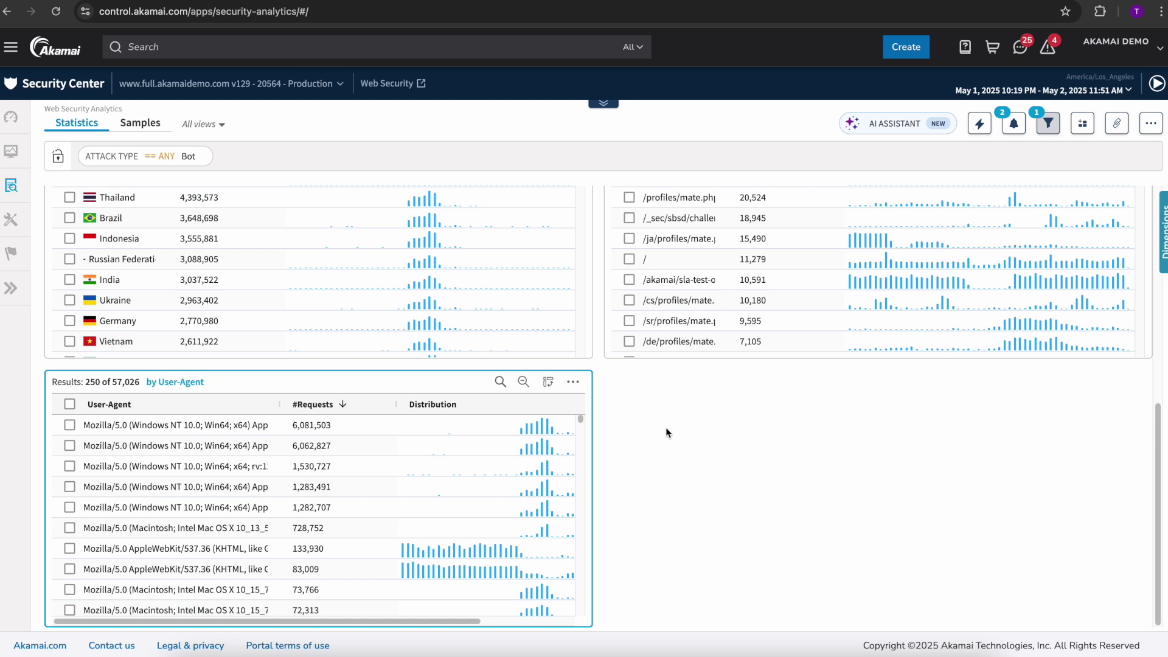
Add a Client TLS Fingerprint V3 widget from the client info dimensions, then enlarge it and widen its fingerprint column
click(1084, 125)
scroll(943, 402, down, 1)
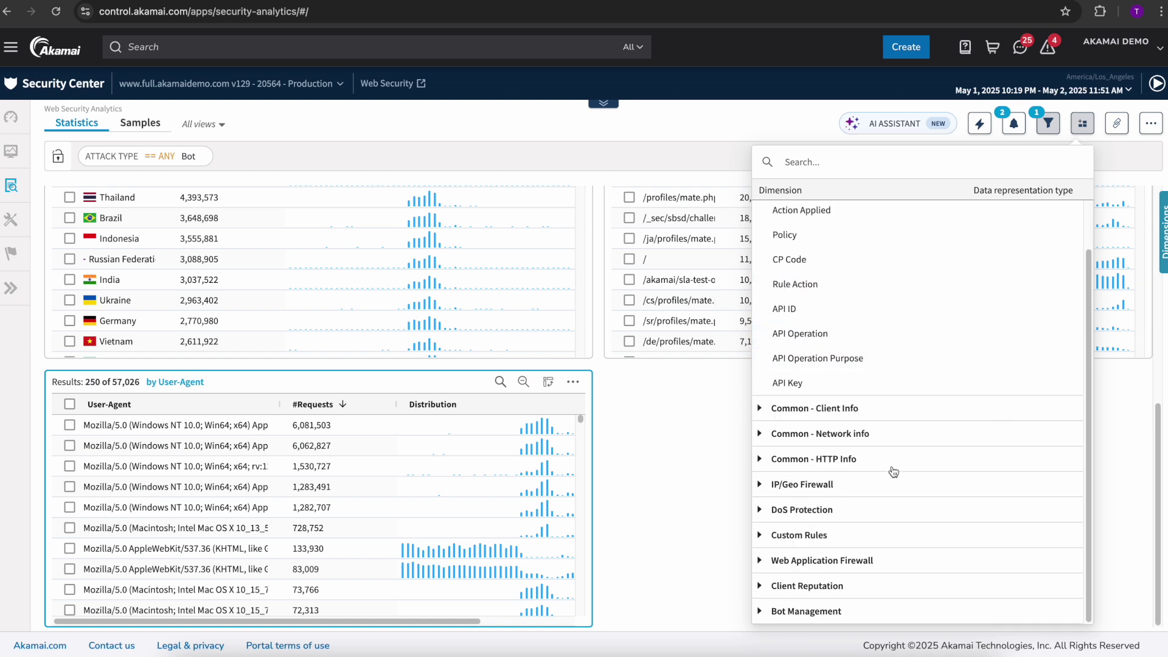
click(843, 409)
click(831, 464)
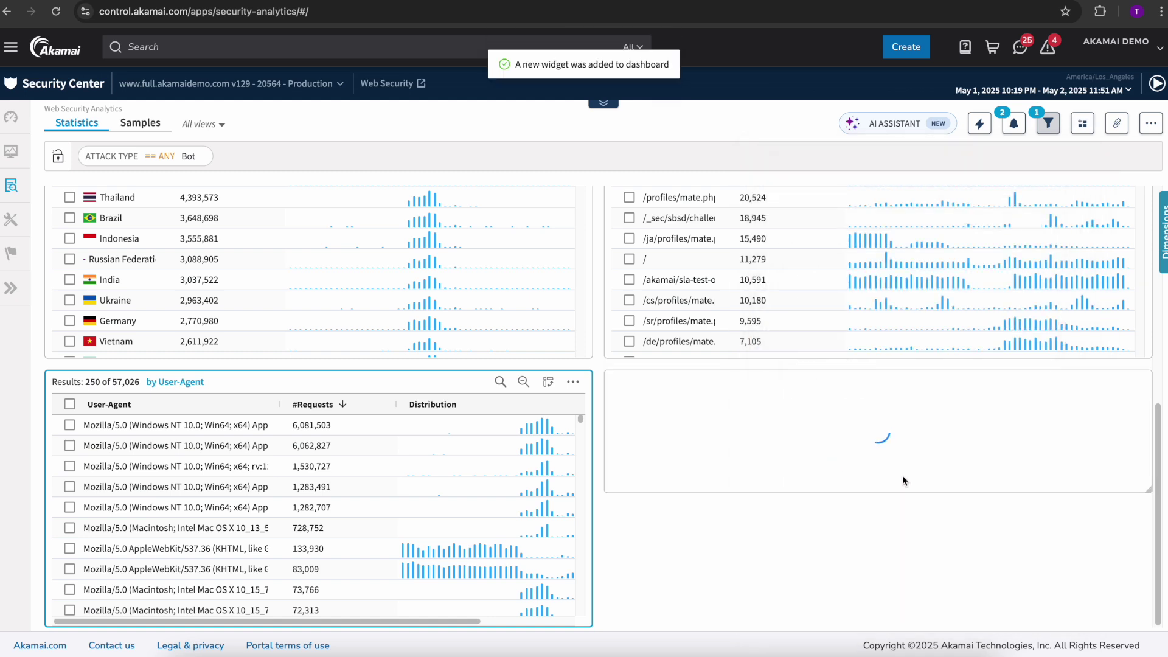
drag(1151, 625, 1152, 585)
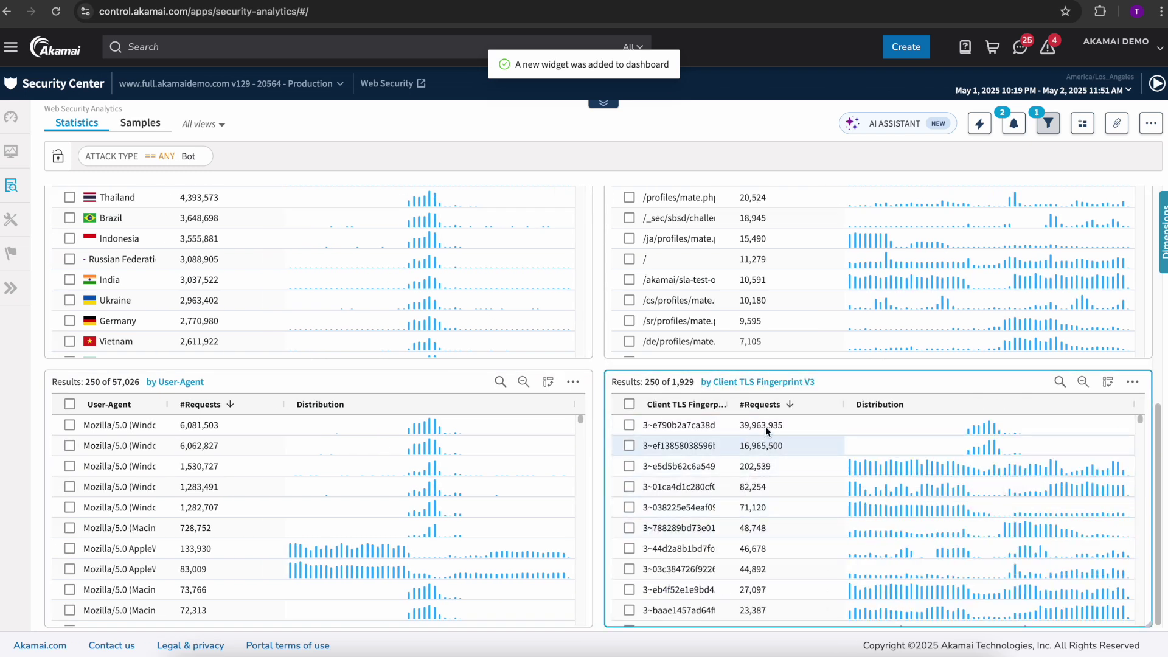
drag(726, 403, 829, 404)
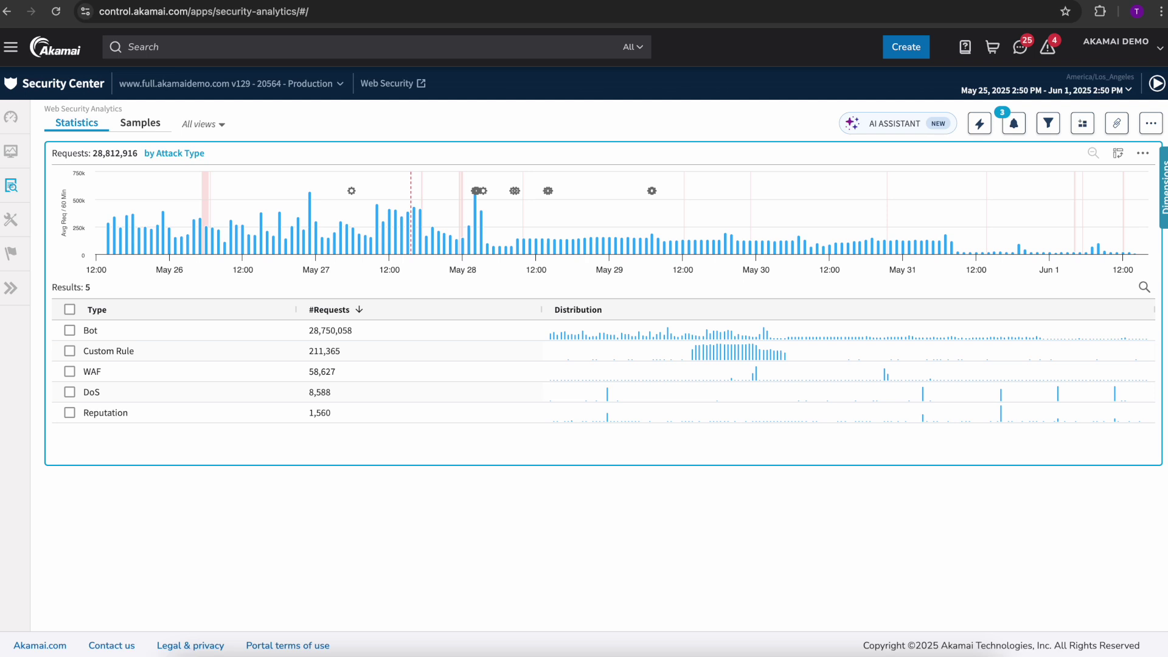
Ask the AI Assistant to "show me all traffic coming from ai bot categories, broken down by botnet id and url"
click(905, 123)
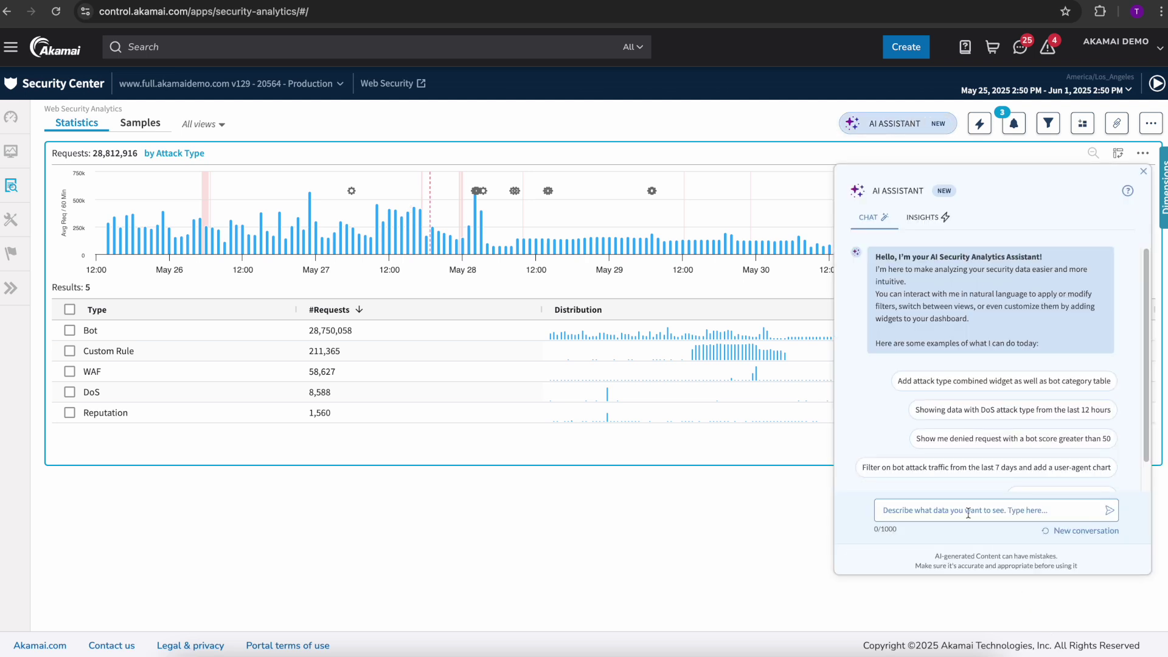
text(show me all traffic)
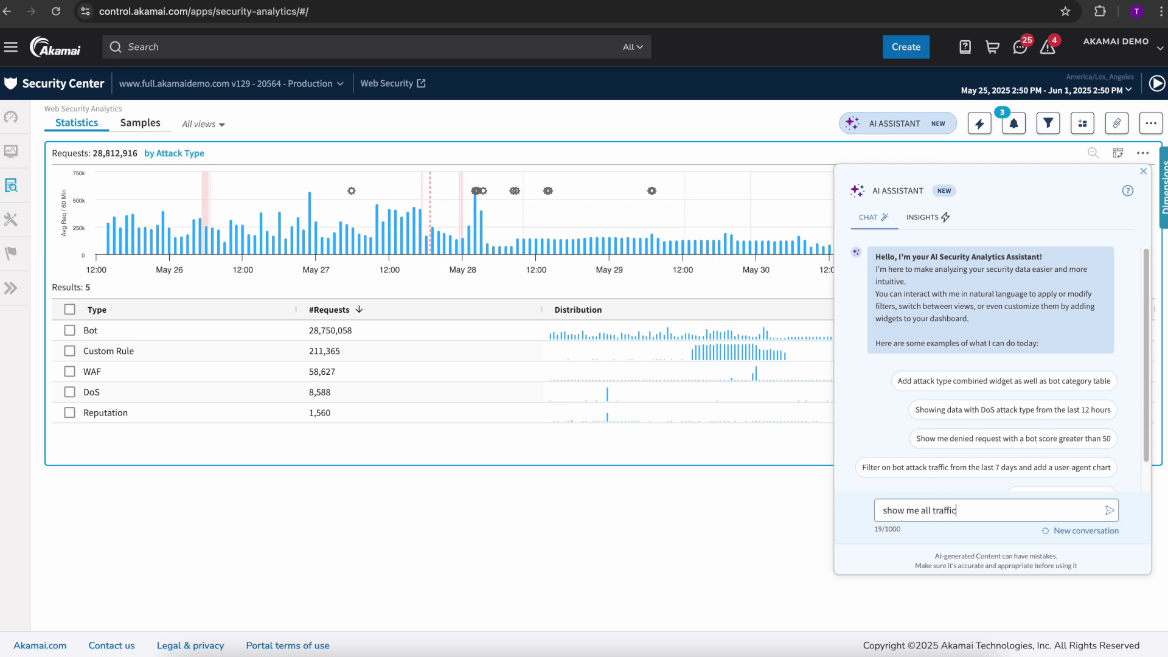
text( coming from ai bot categories)
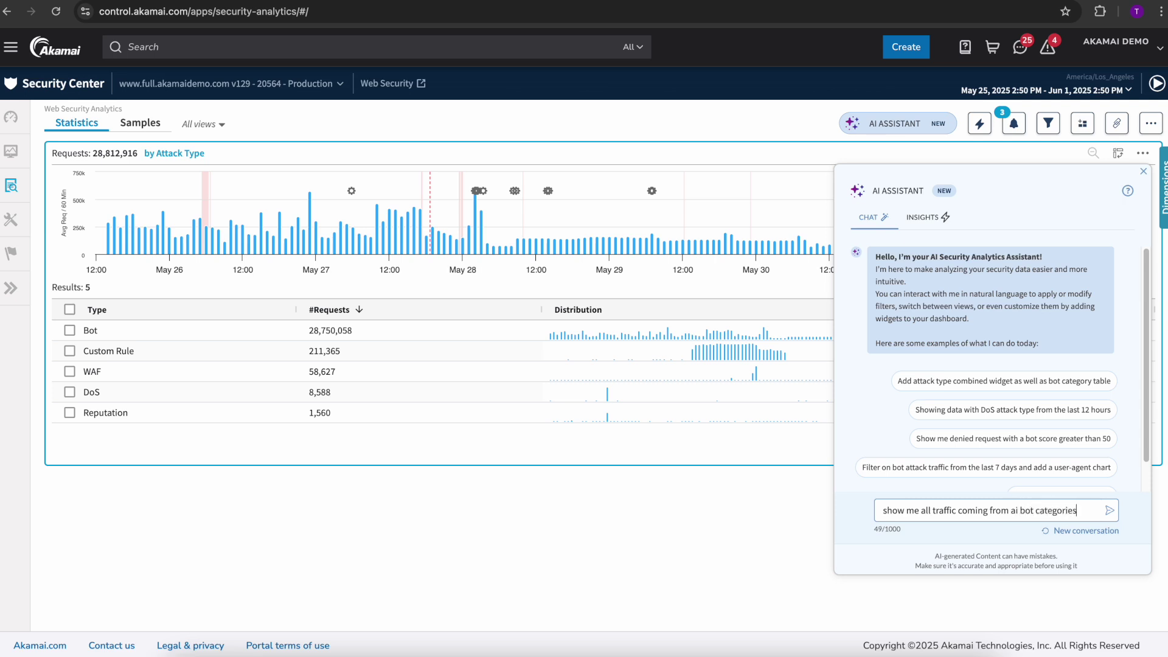
text(, broken down by botnetid)
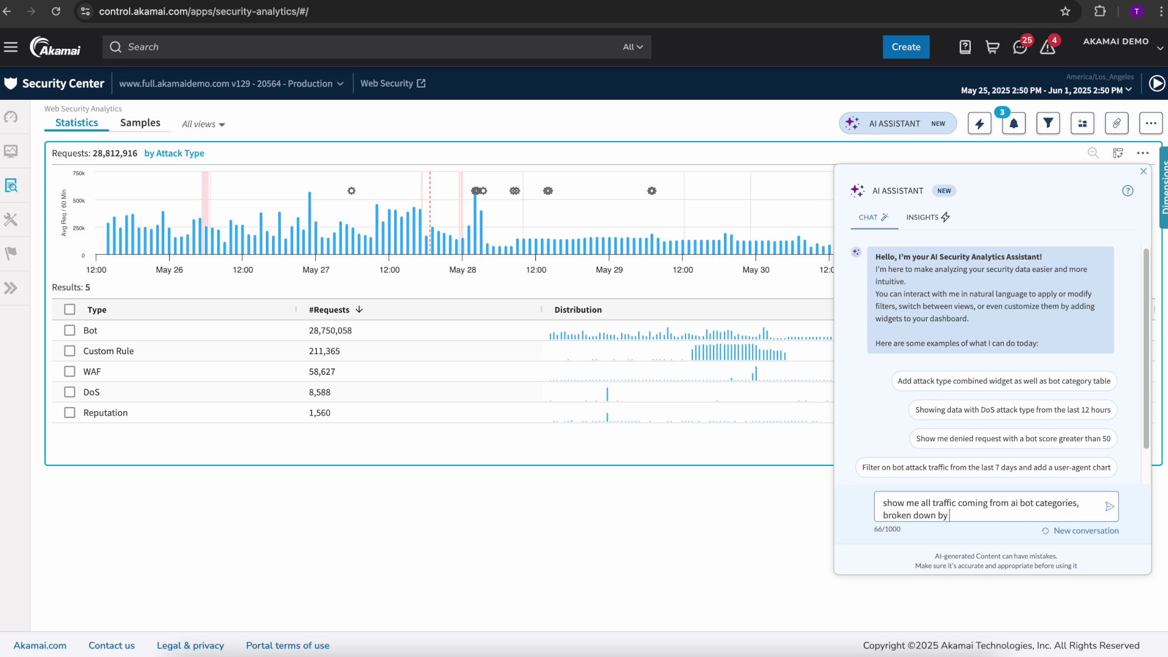
key(BackSpace)
key(BackSpace)
text(id and url)
key(Return)
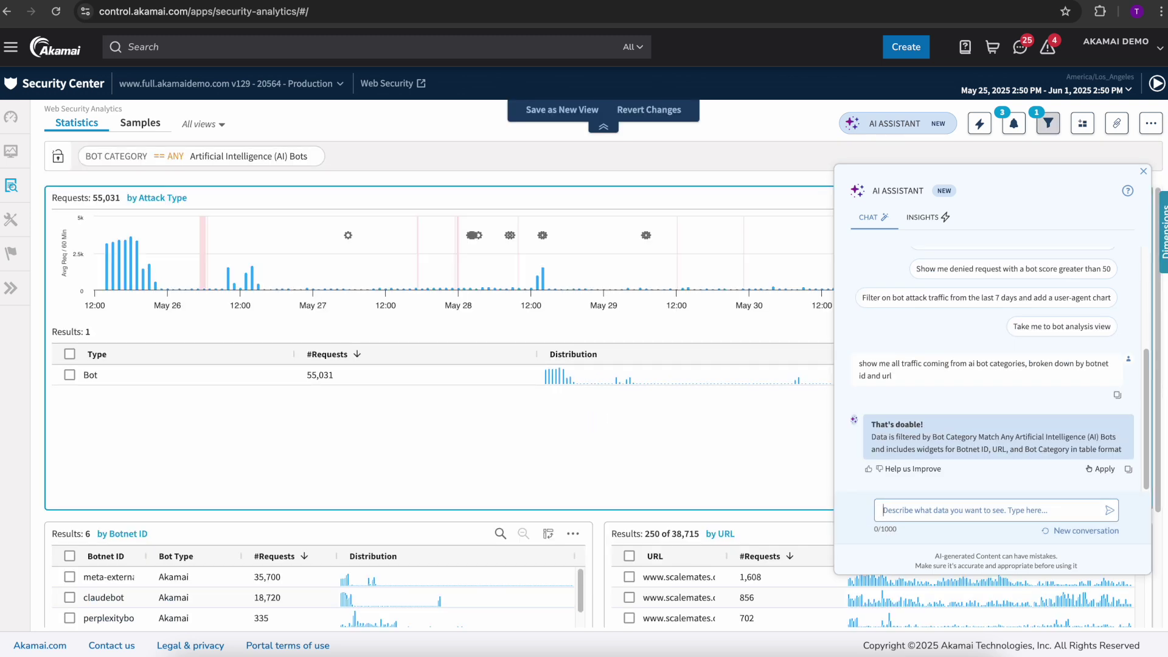
Close the AI Assistant, review the Botnet ID and URL widgets for AI bot traffic, and use the view's link option
click(1132, 156)
click(1144, 171)
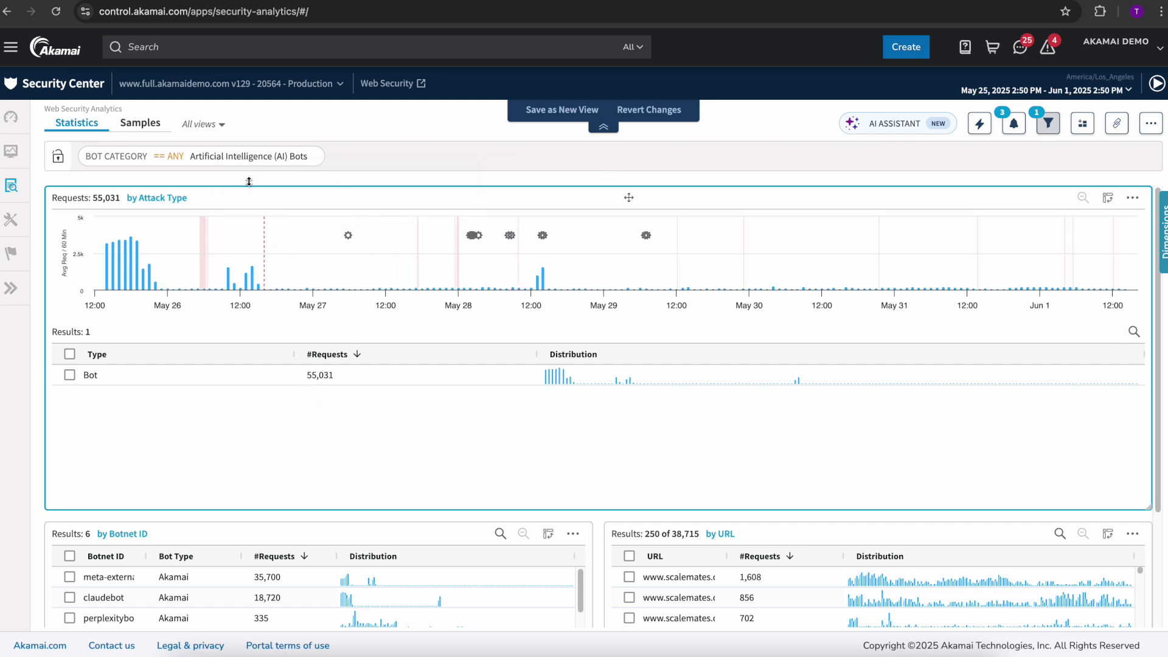
scroll(389, 256, down, 2)
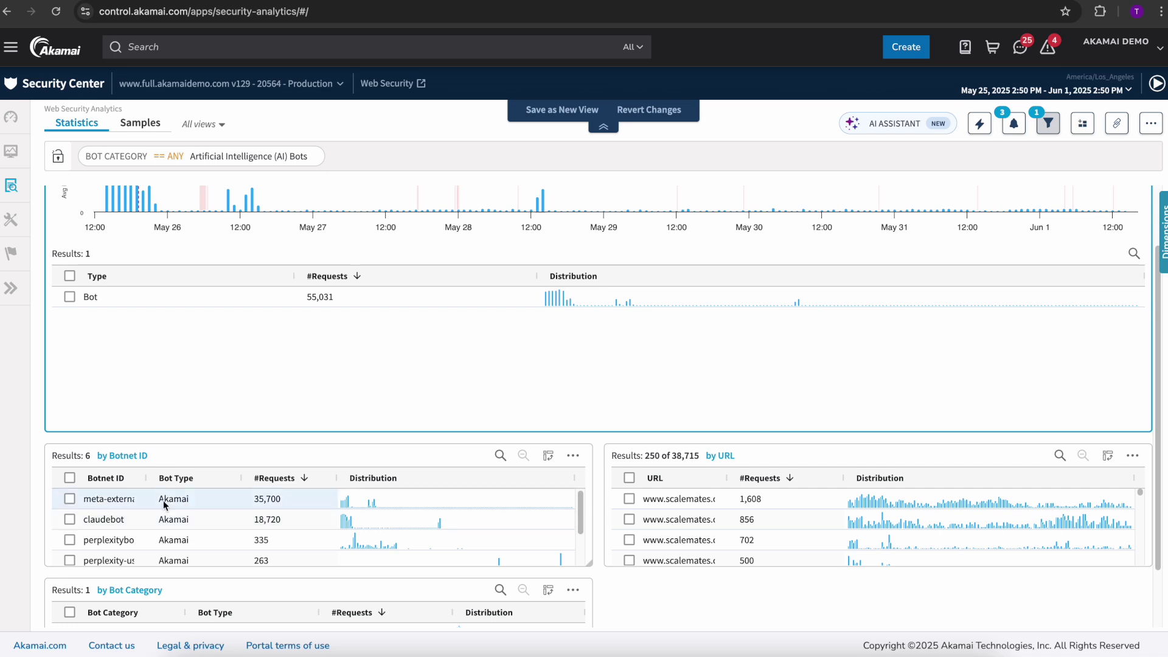
scroll(730, 503, up, 1)
scroll(730, 503, up, 1)
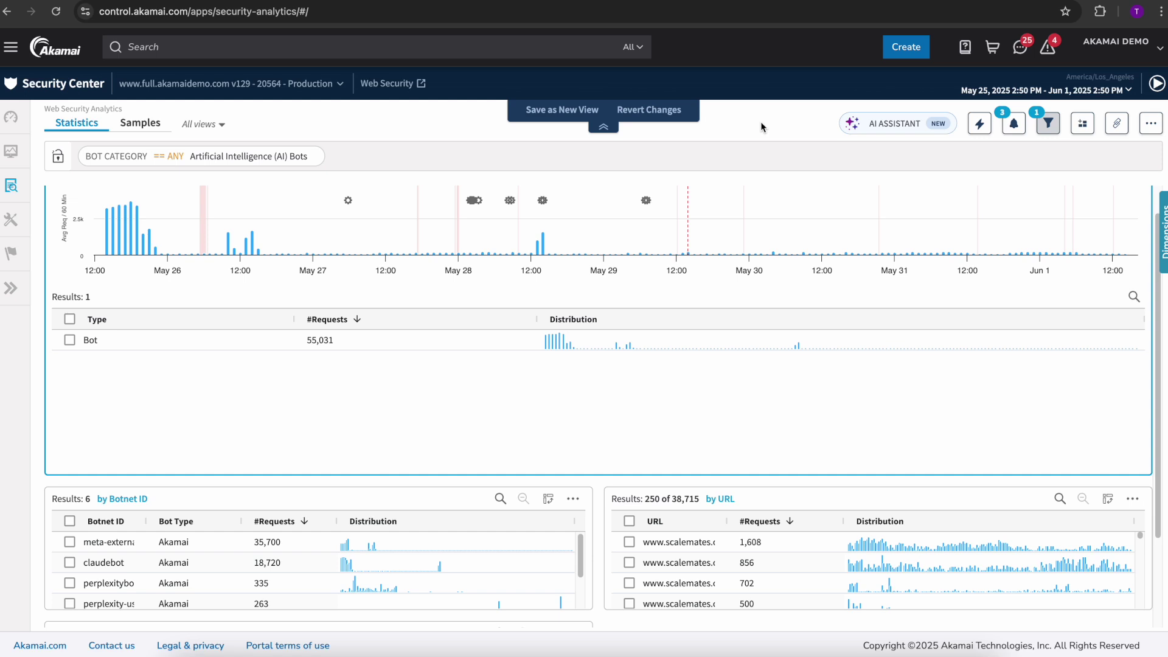
click(1118, 125)
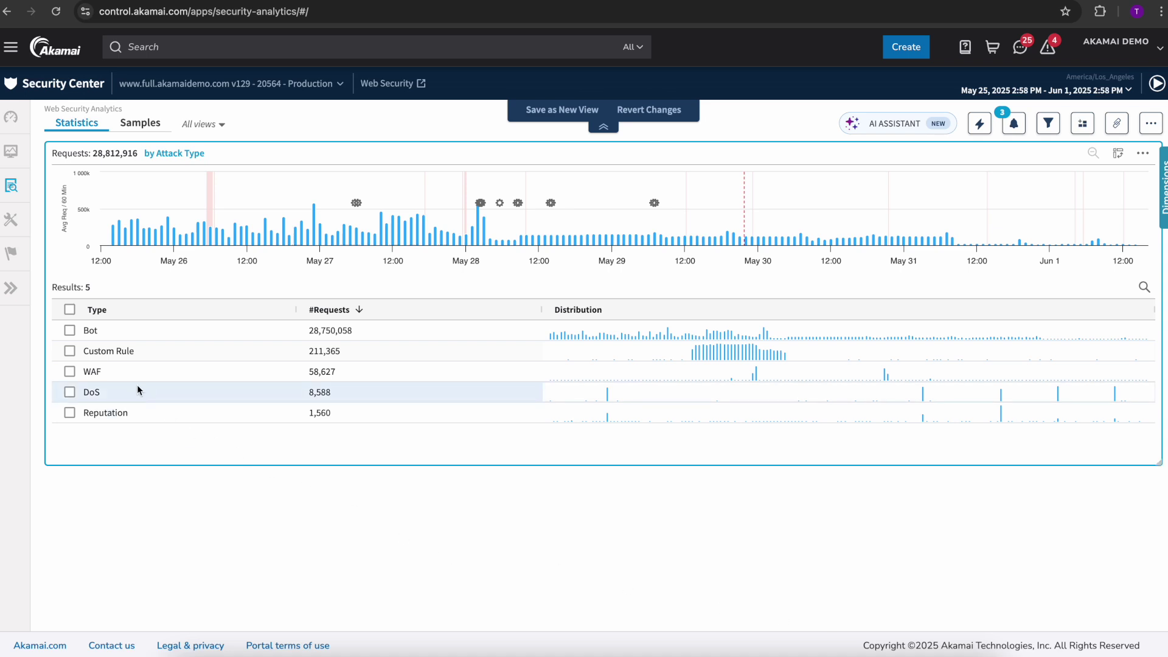
Filter the analytics to attack type WAF and change the chart's dimension to Attack Group from the Web Application Firewall dimensions
click(94, 374)
click(122, 420)
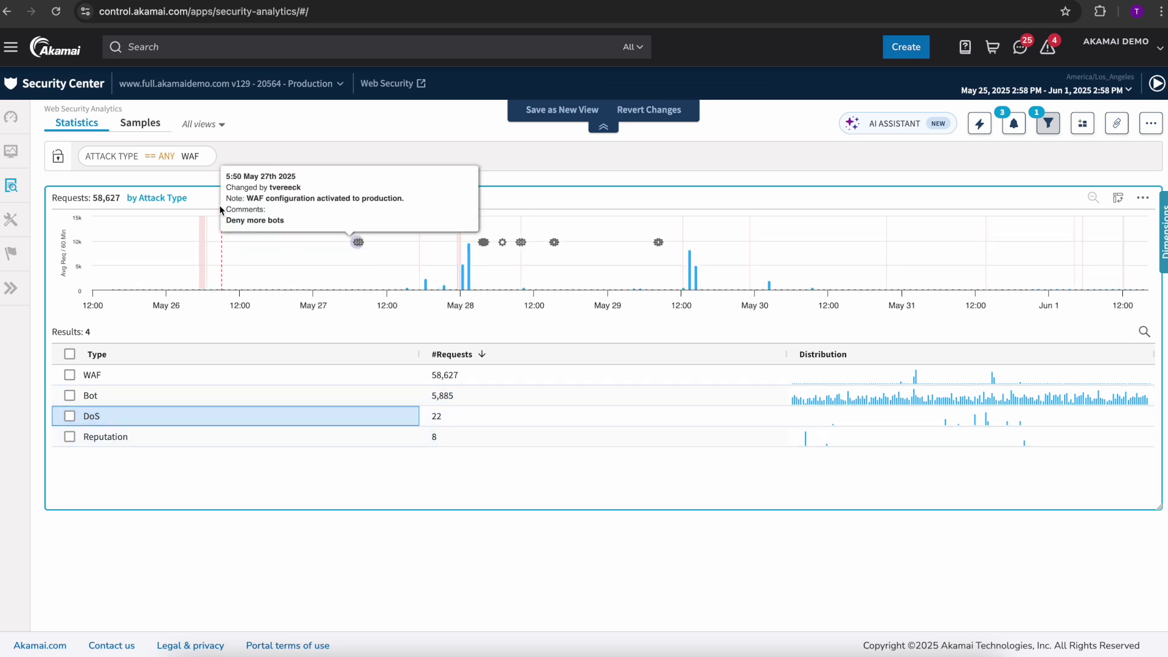
click(156, 198)
scroll(165, 383, down, 3)
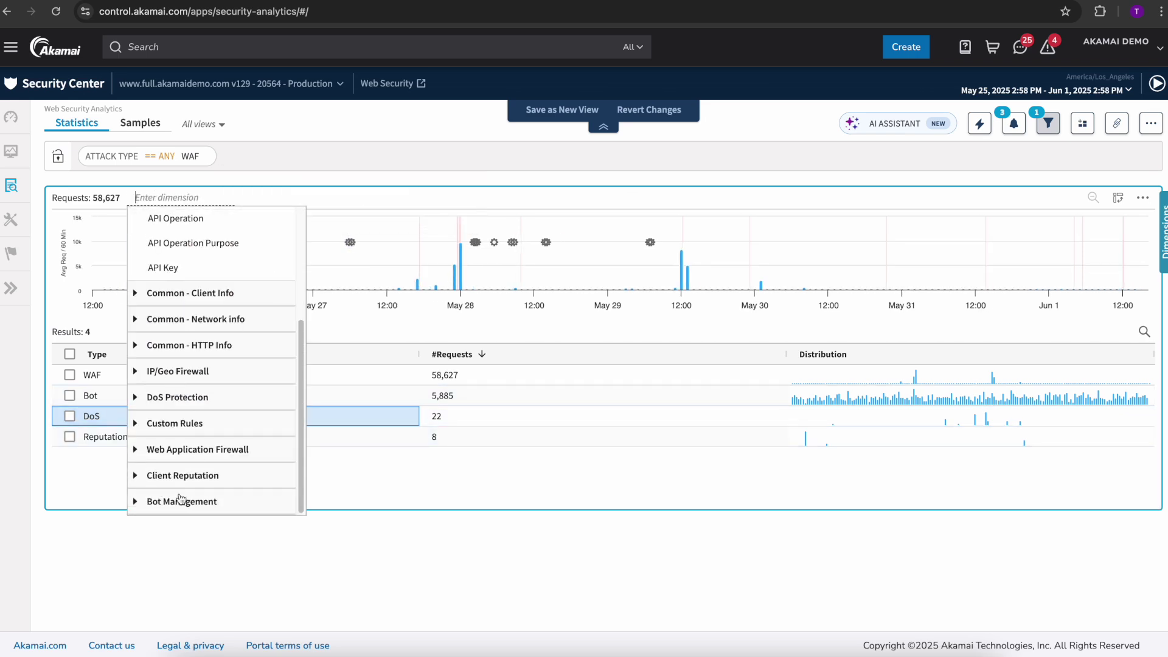
click(185, 451)
scroll(225, 494, down, 2)
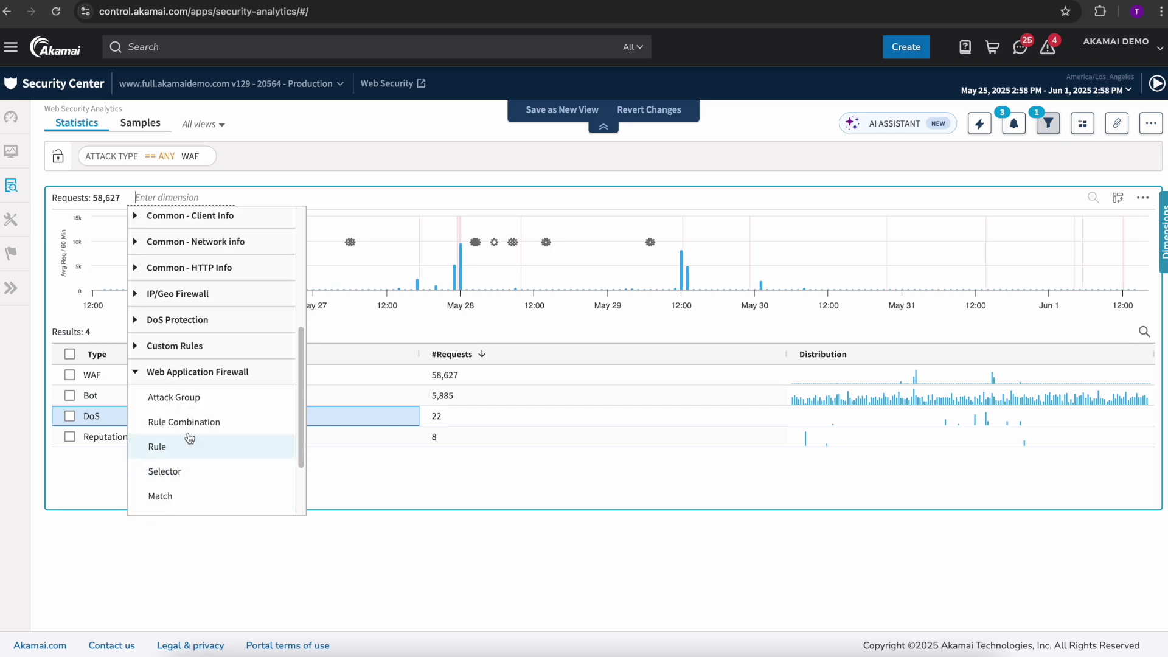
click(182, 398)
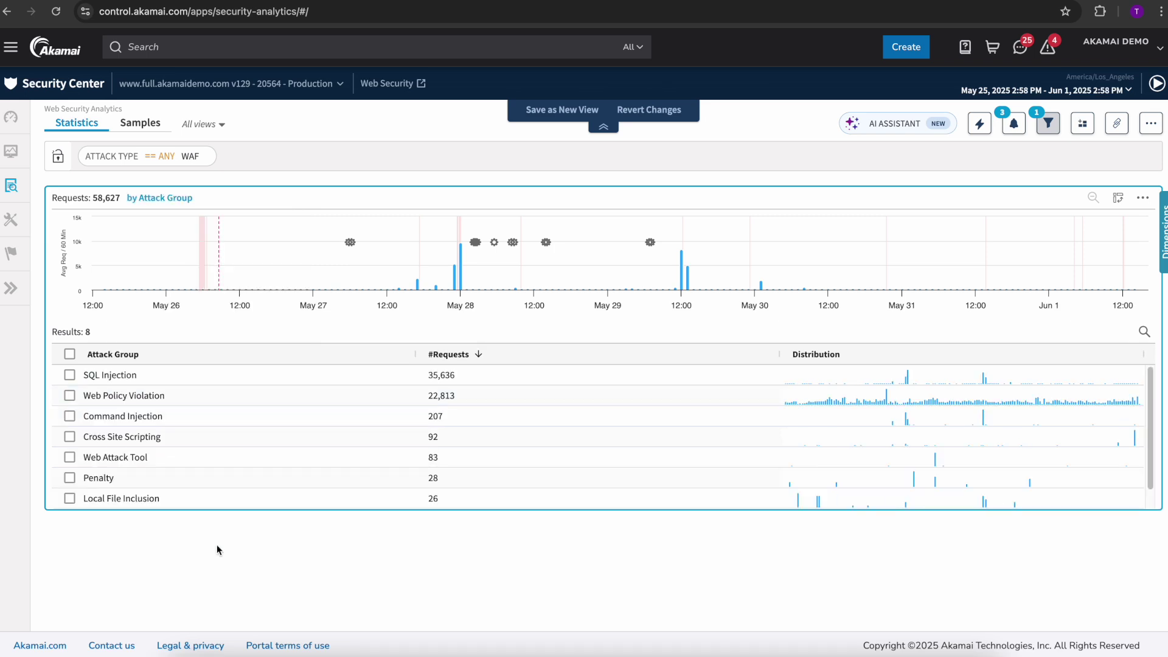
Add a match-any filter for the SQL Injection attack group and open the request samples
click(119, 375)
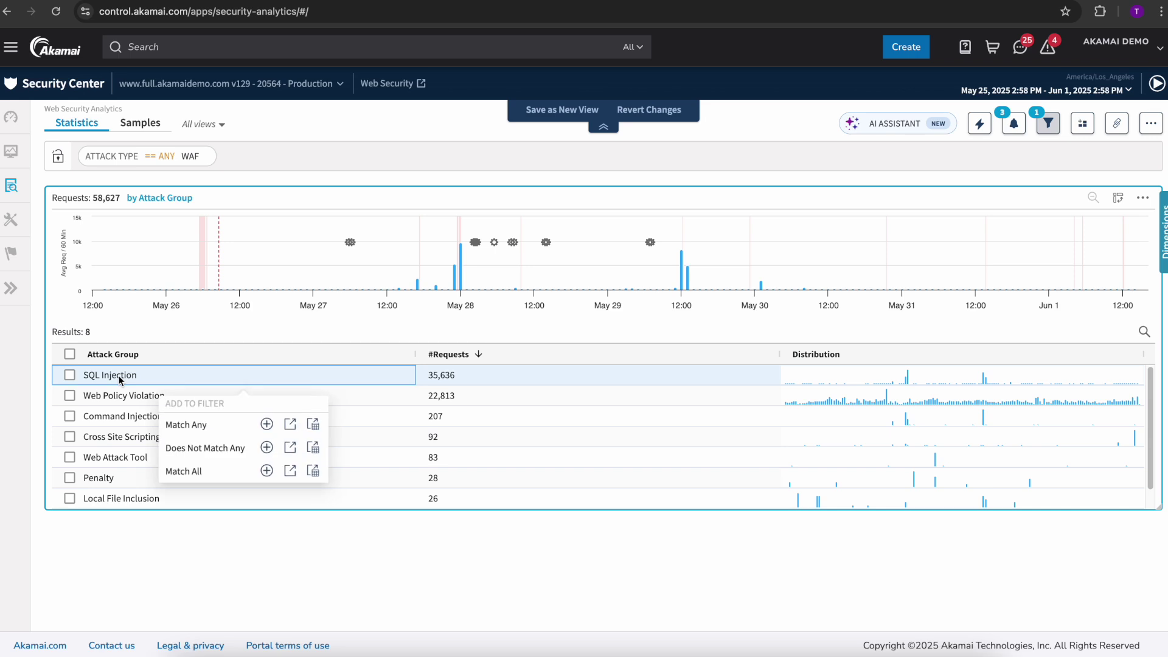
click(182, 426)
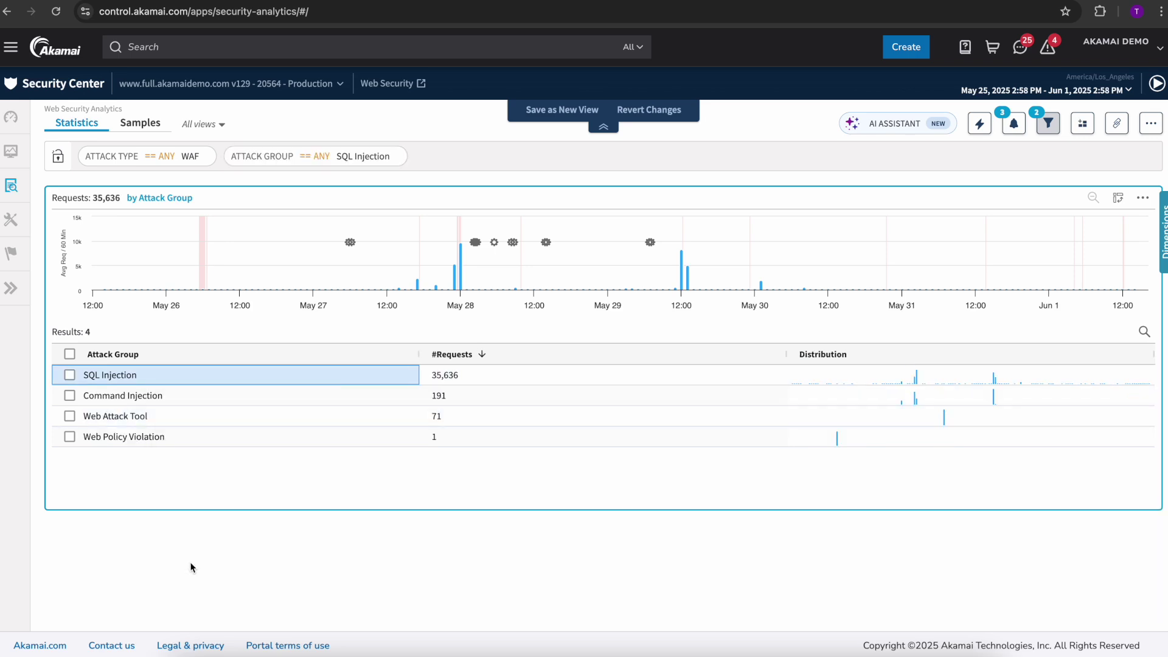
click(143, 124)
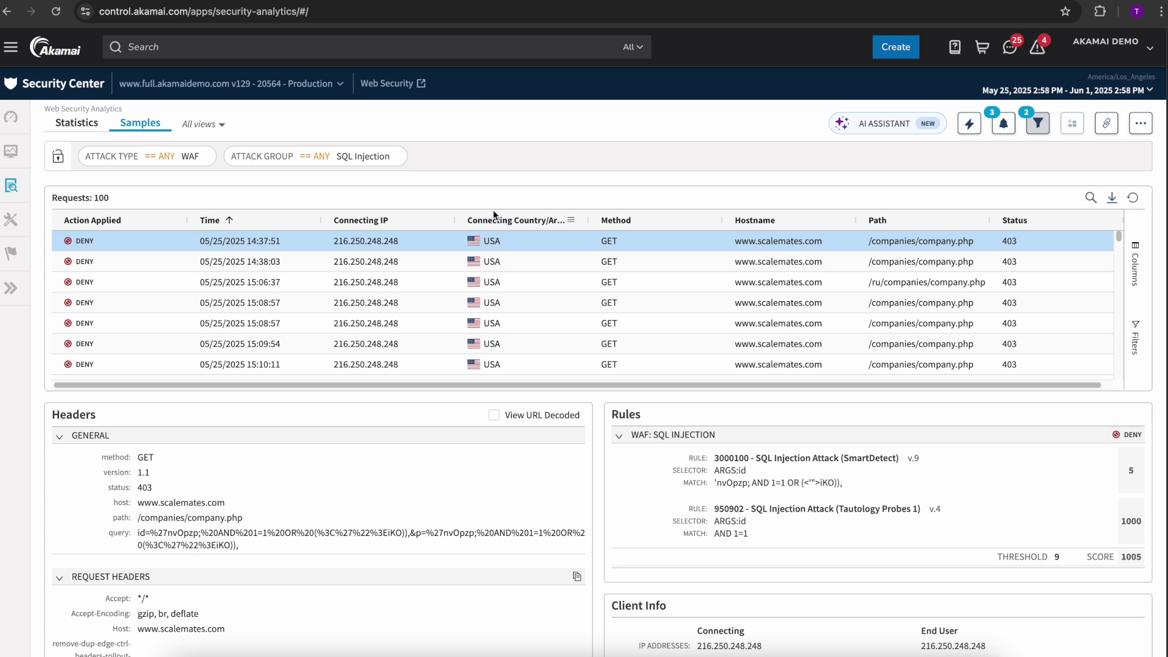
Select the first sampled request from the USA and examine its query string and the SmartDetect rule's matched text
click(500, 244)
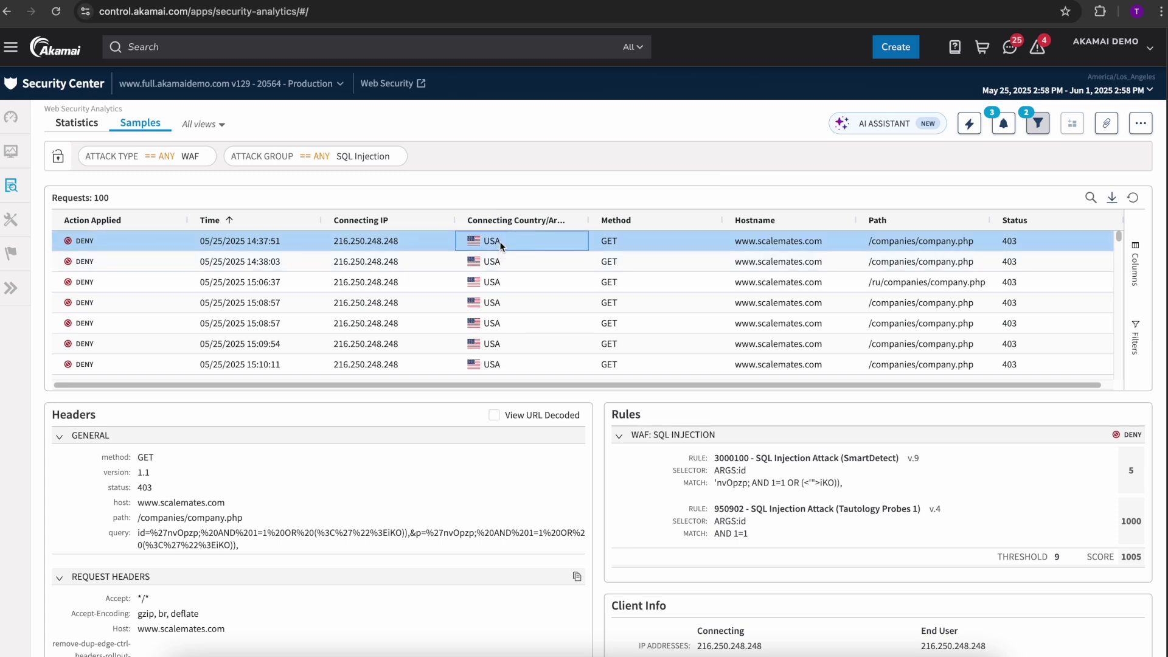
drag(242, 545, 137, 534)
click(138, 533)
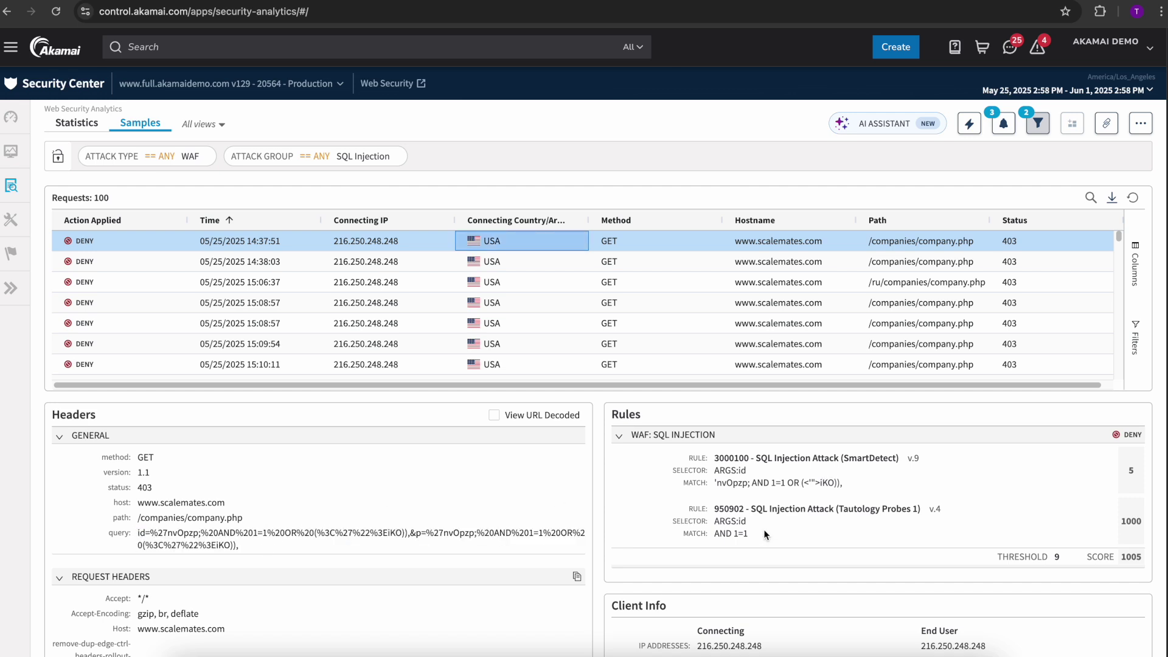
drag(713, 482, 851, 486)
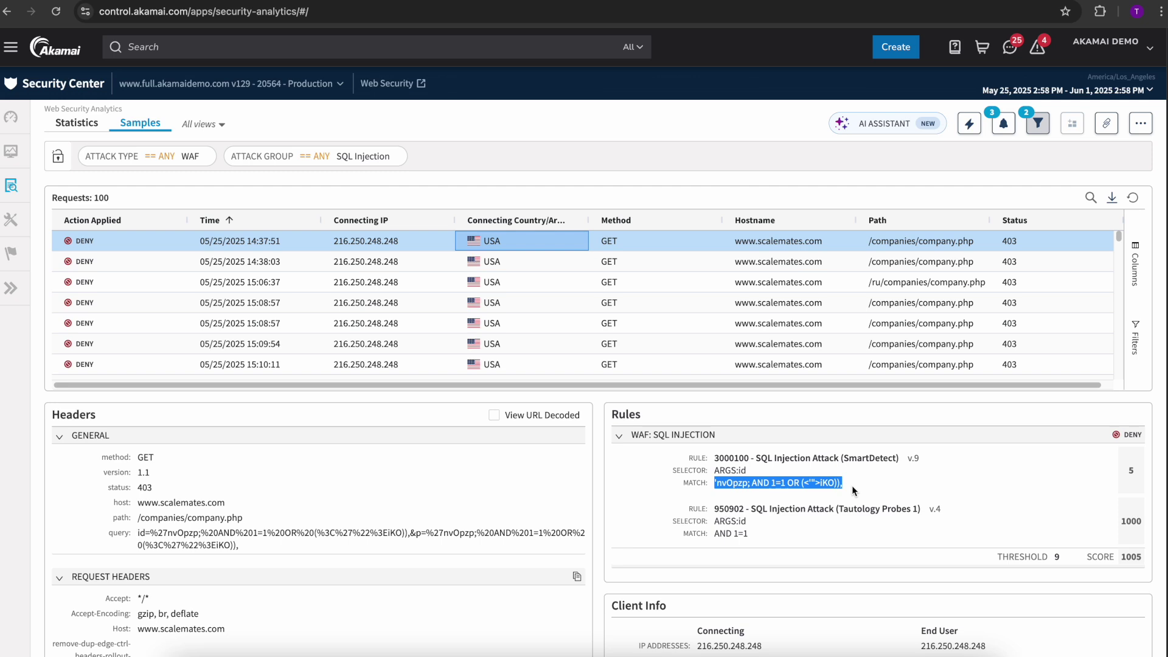
click(852, 486)
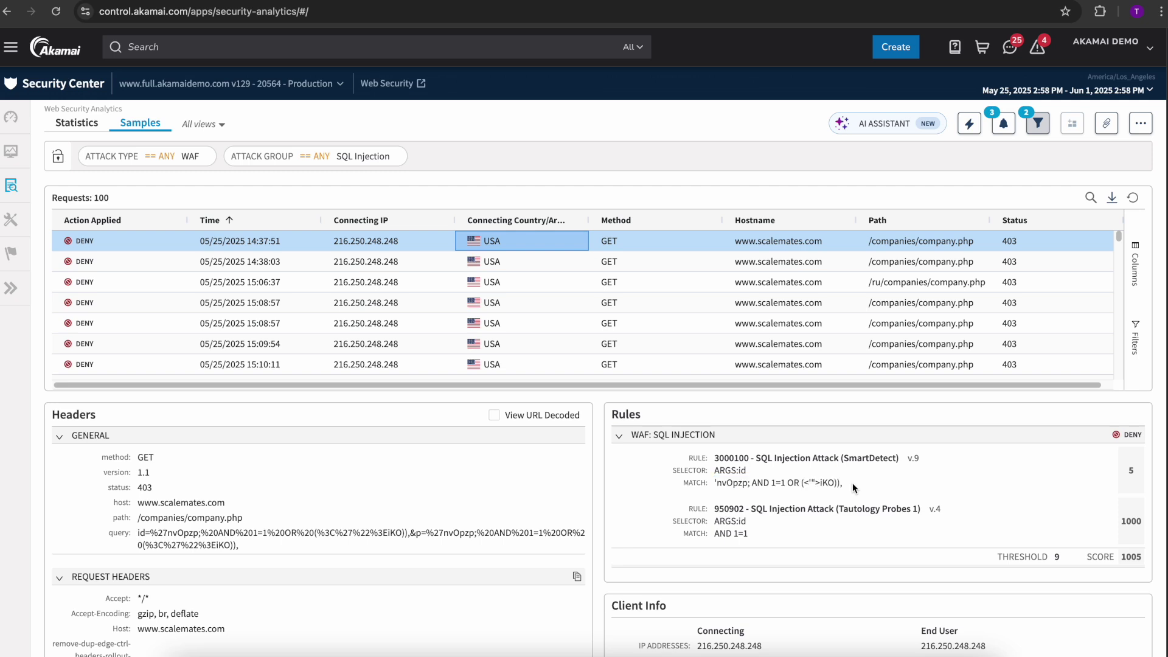
Select the sampled request from Taiwan timed 05/25/2025 16:16:42
scroll(645, 278, down, 2)
scroll(645, 278, down, 4)
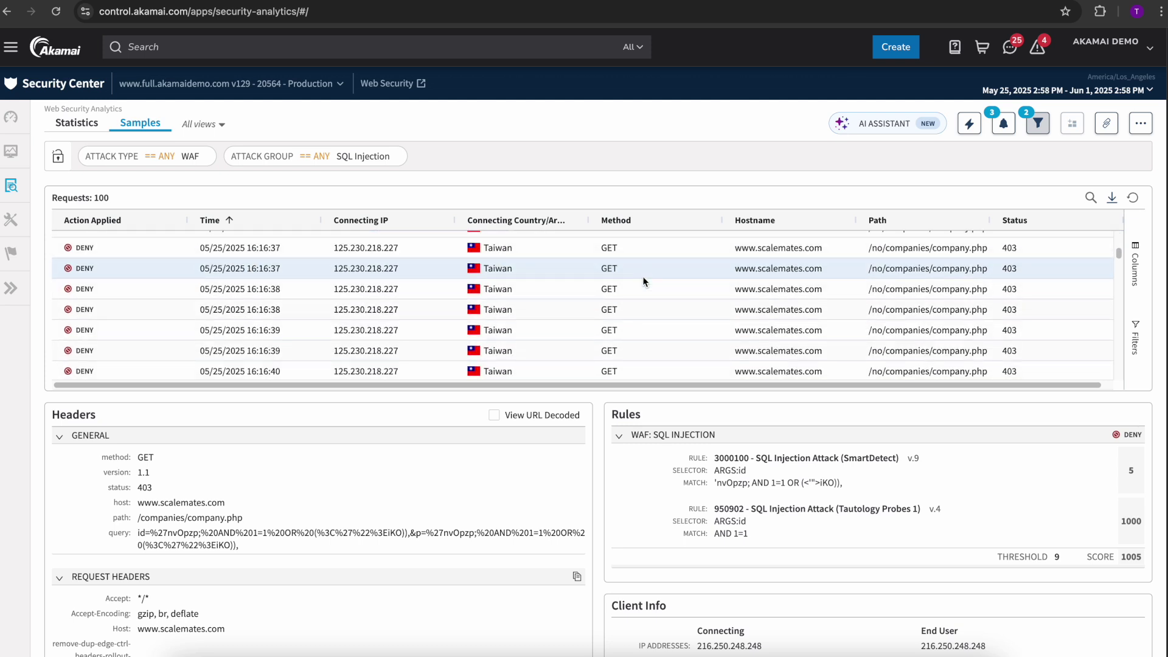
click(524, 296)
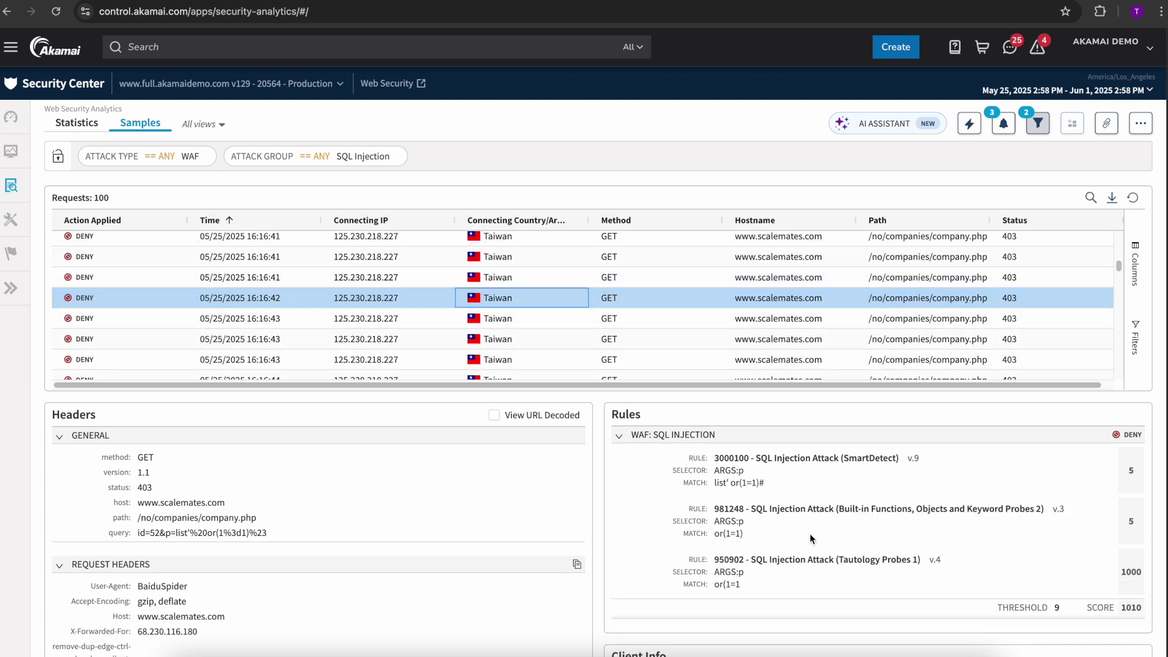
Examine the matched text of the Taiwan request's three SQL injection rules, along with its headers and client info
scroll(756, 540, down, 1)
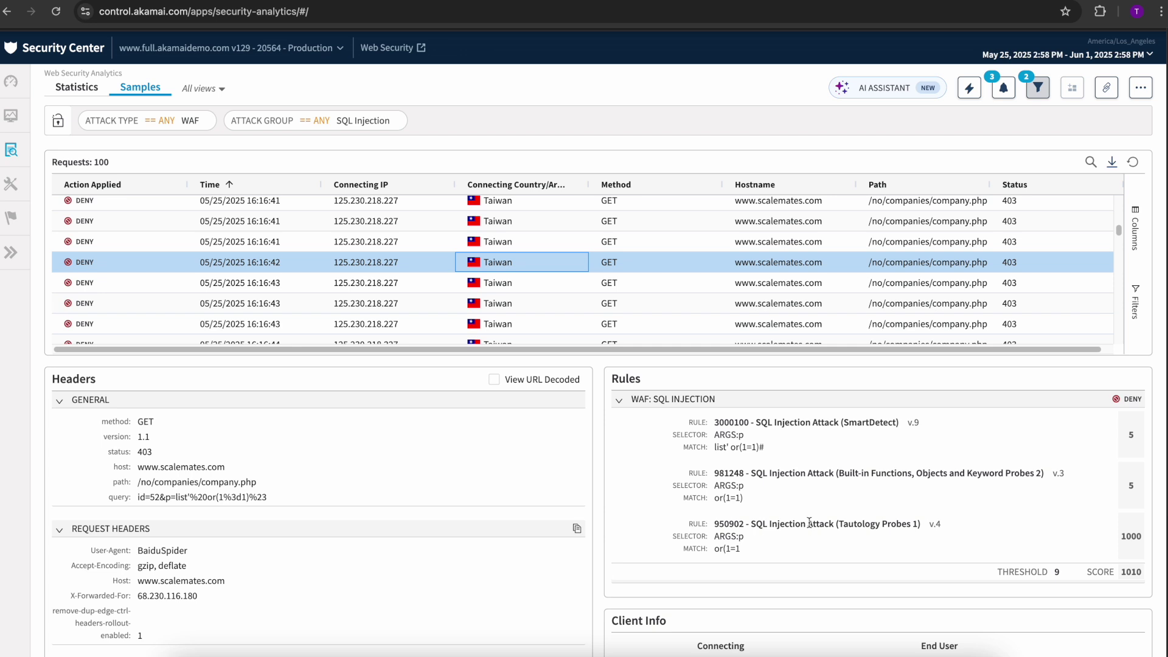
drag(714, 448, 765, 449)
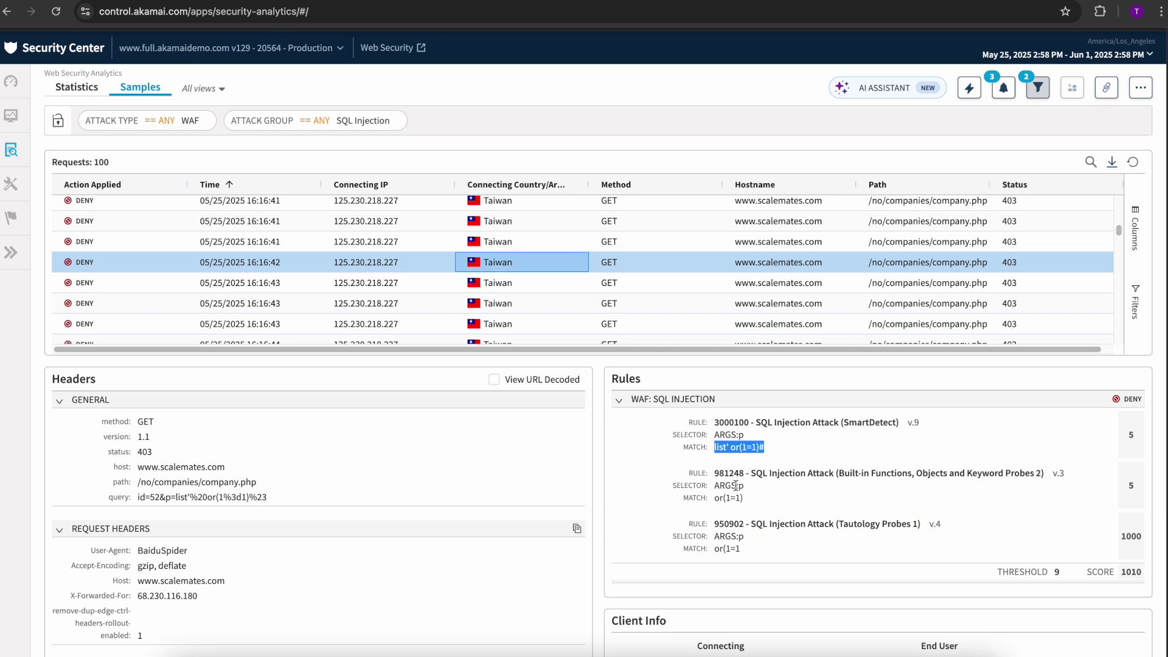
drag(714, 499, 767, 502)
click(767, 502)
drag(715, 549, 760, 547)
click(760, 547)
scroll(759, 546, down, 5)
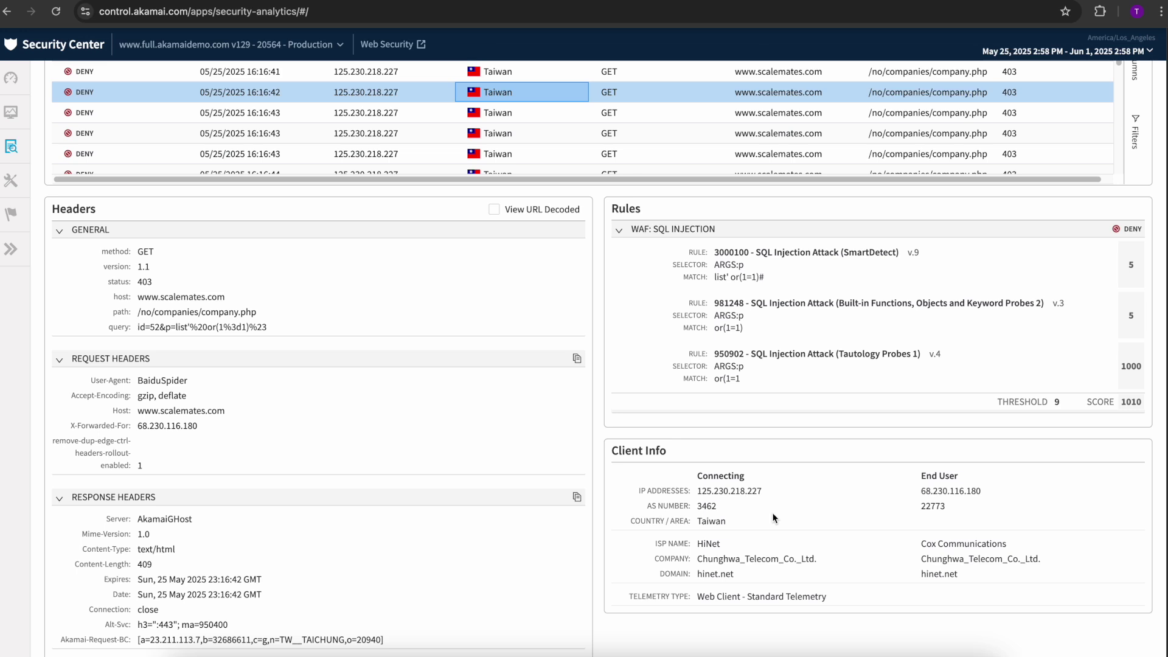
scroll(375, 302, down, 1)
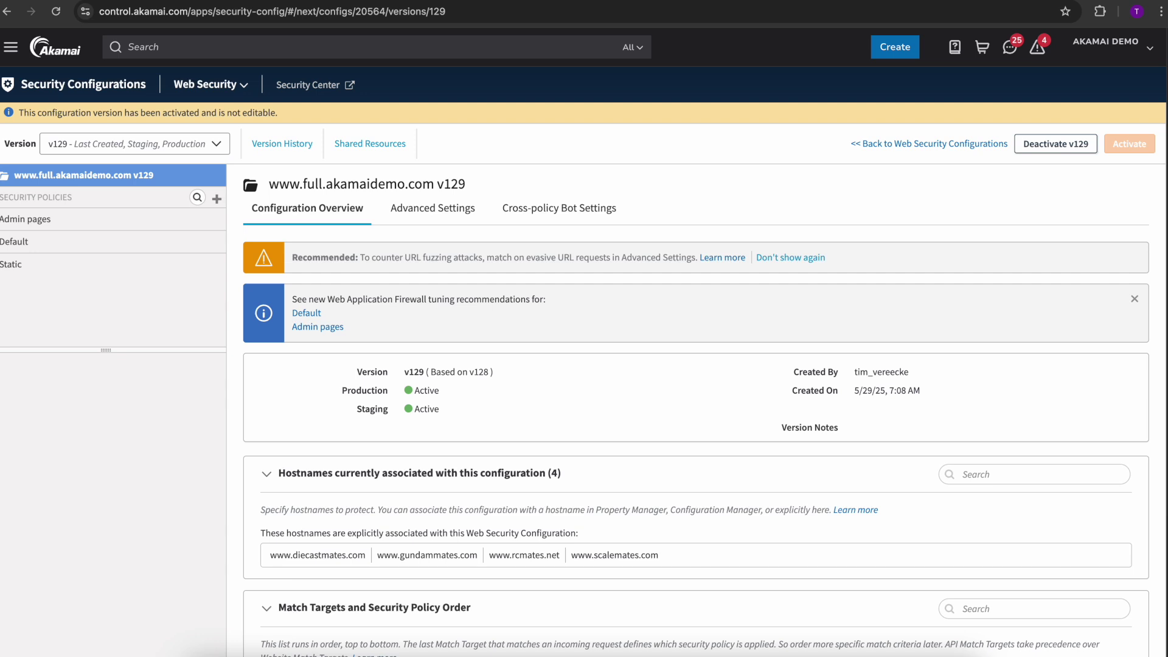
Review the configuration's associated hostnames and website match targets, and open the Default security policy
scroll(785, 279, down, 1)
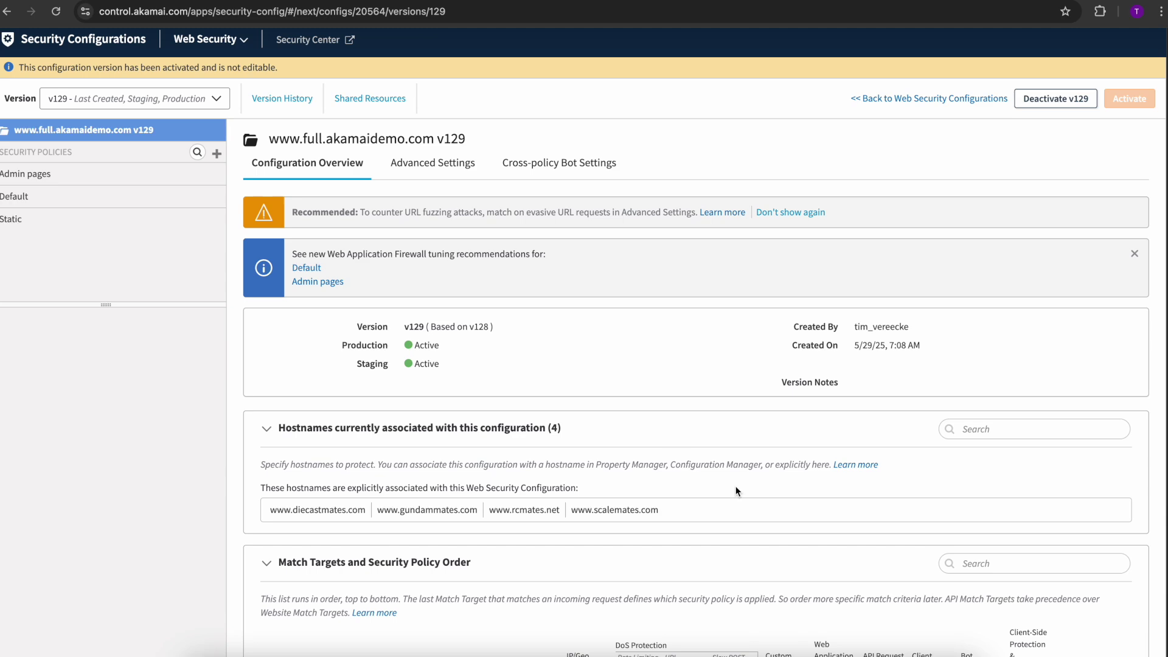
scroll(417, 266, down, 6)
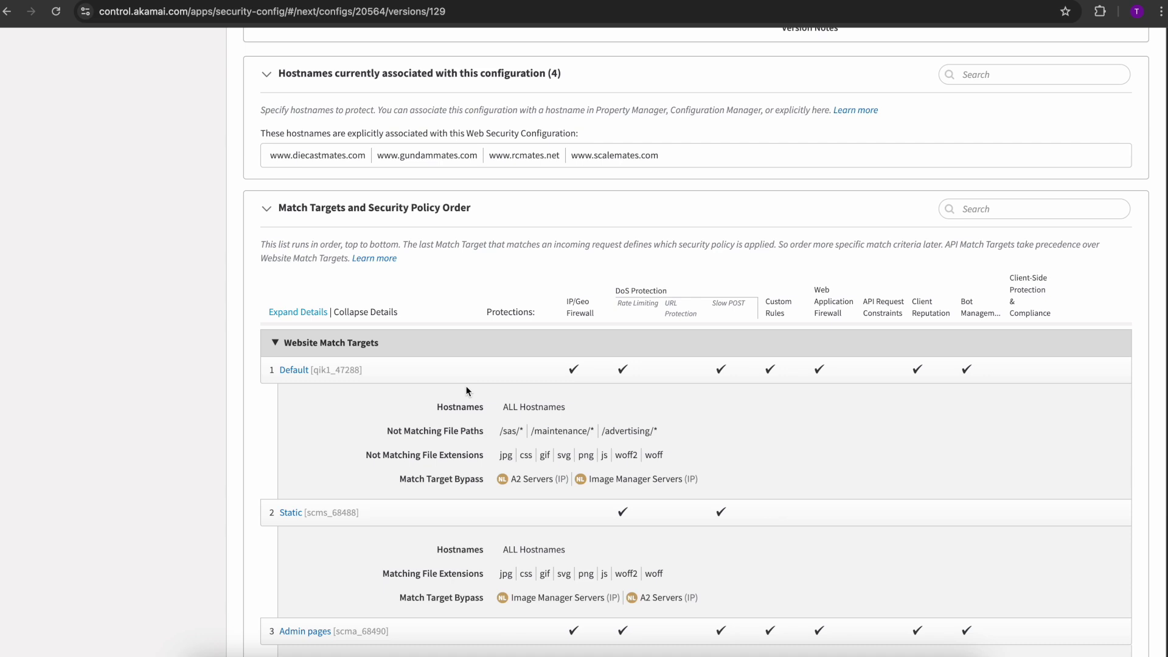
scroll(480, 383, down, 1)
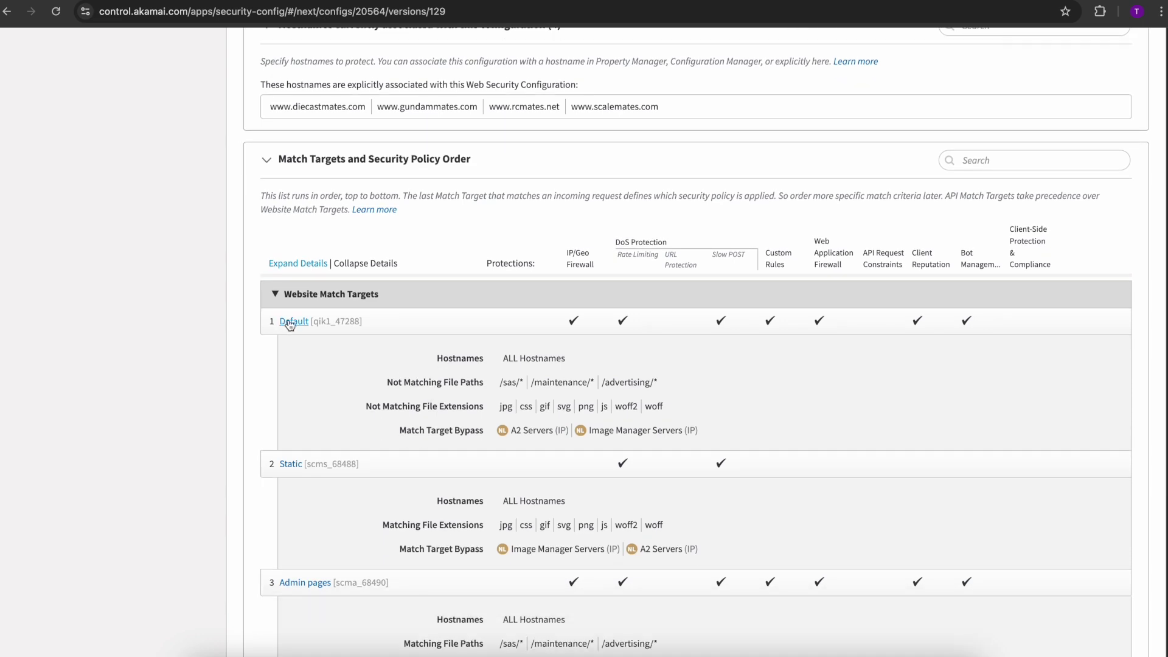
click(291, 321)
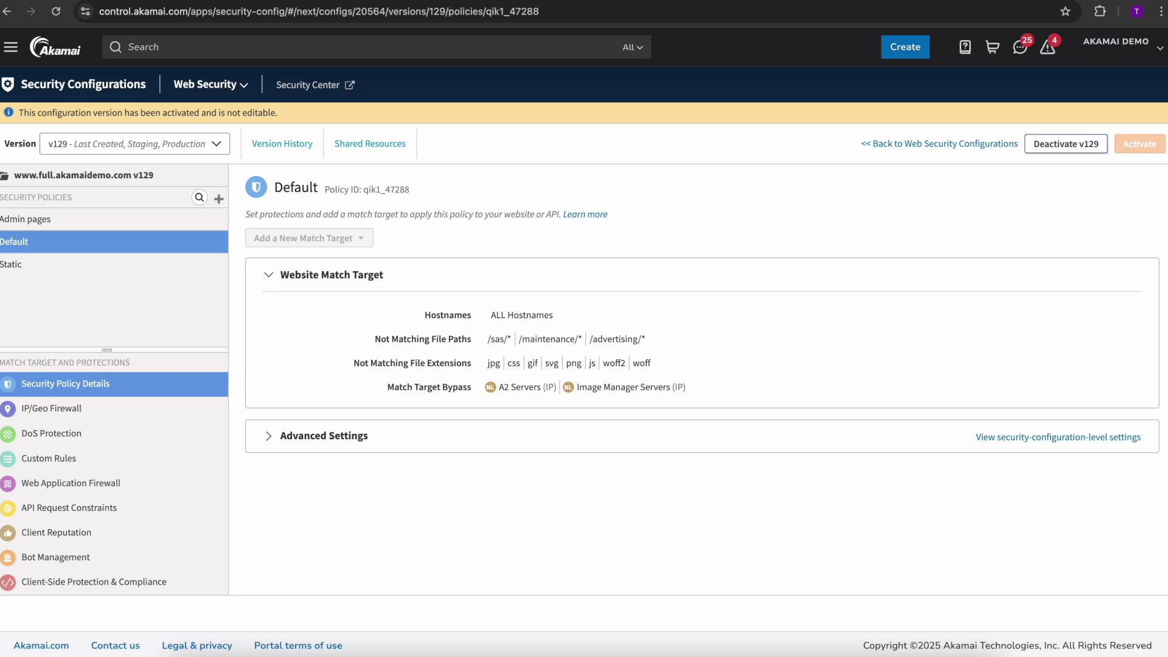
Open the Default policy's DoS Protection settings and expand the Layer 3 / Layer 4 protections
click(75, 436)
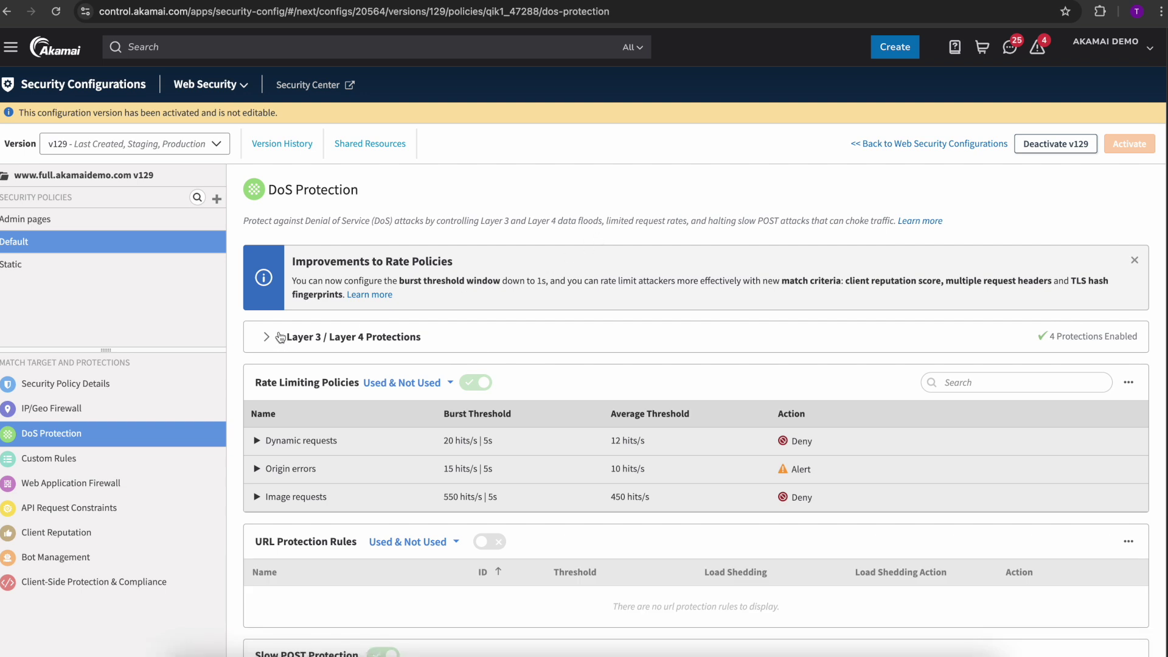
click(267, 338)
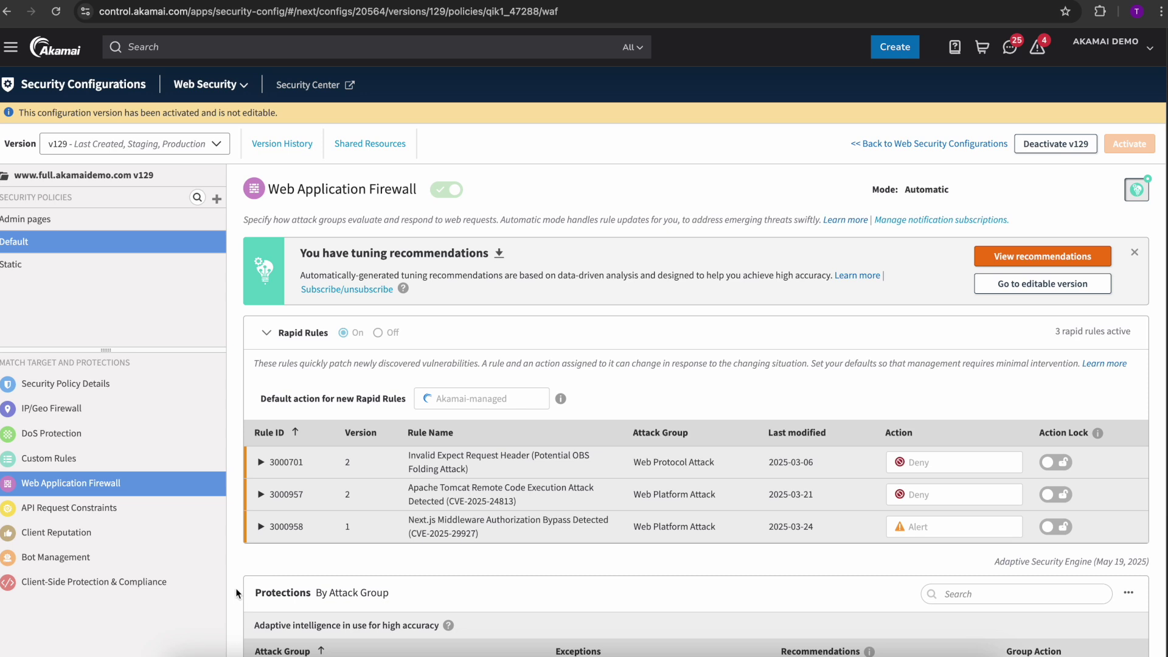
In the policy's Bot Management, review the Akamai bot category actions and the full list of Artificial Intelligence (AI) Bots
click(67, 562)
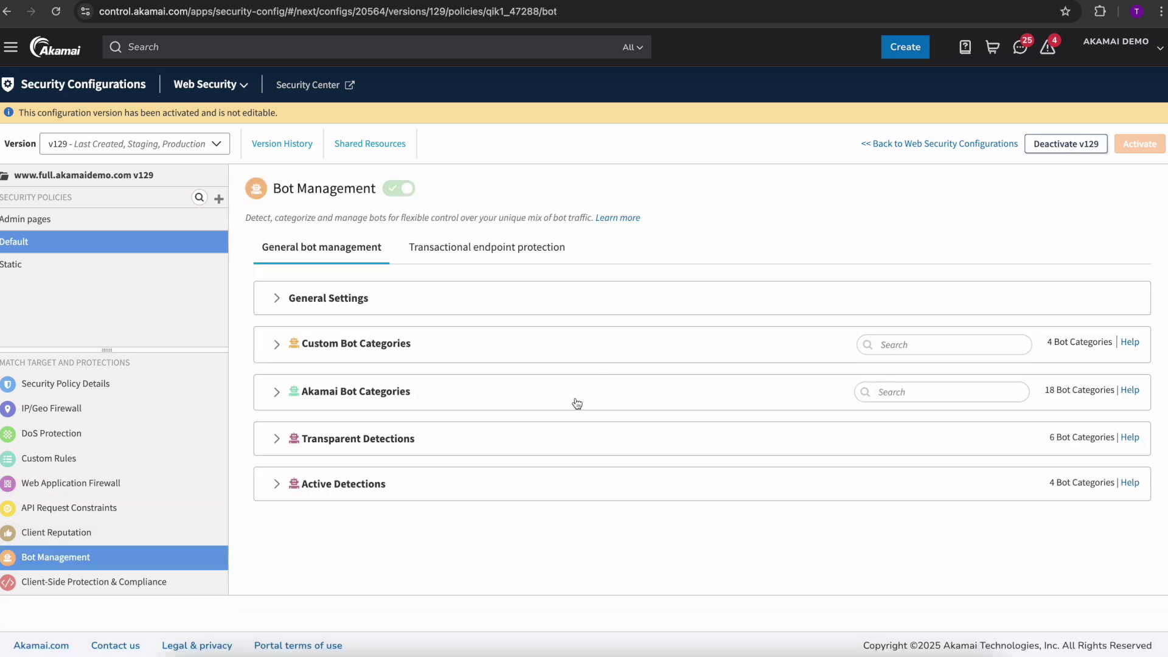
click(394, 391)
scroll(771, 235, down, 5)
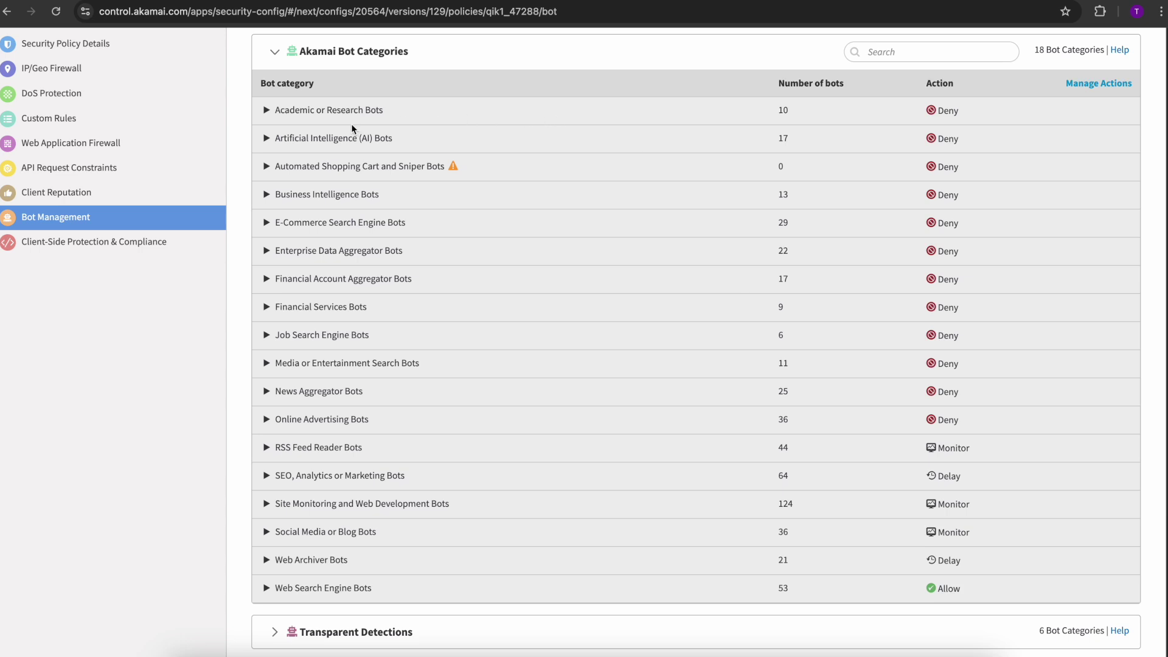
scroll(332, 142, up, 1)
click(327, 151)
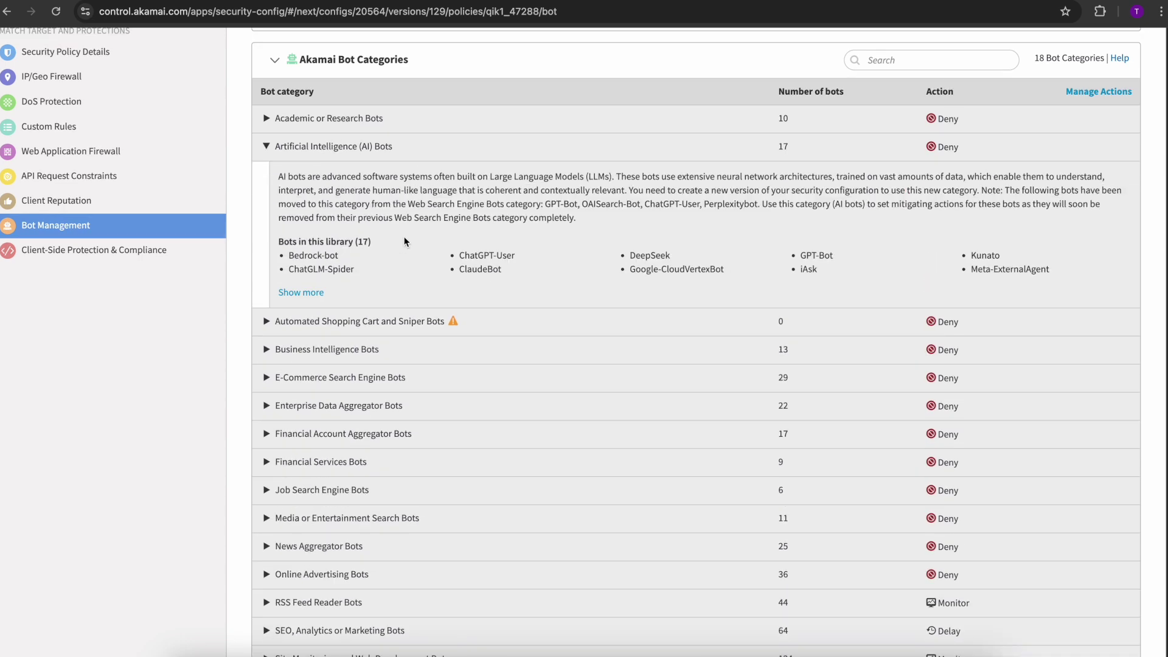
click(310, 294)
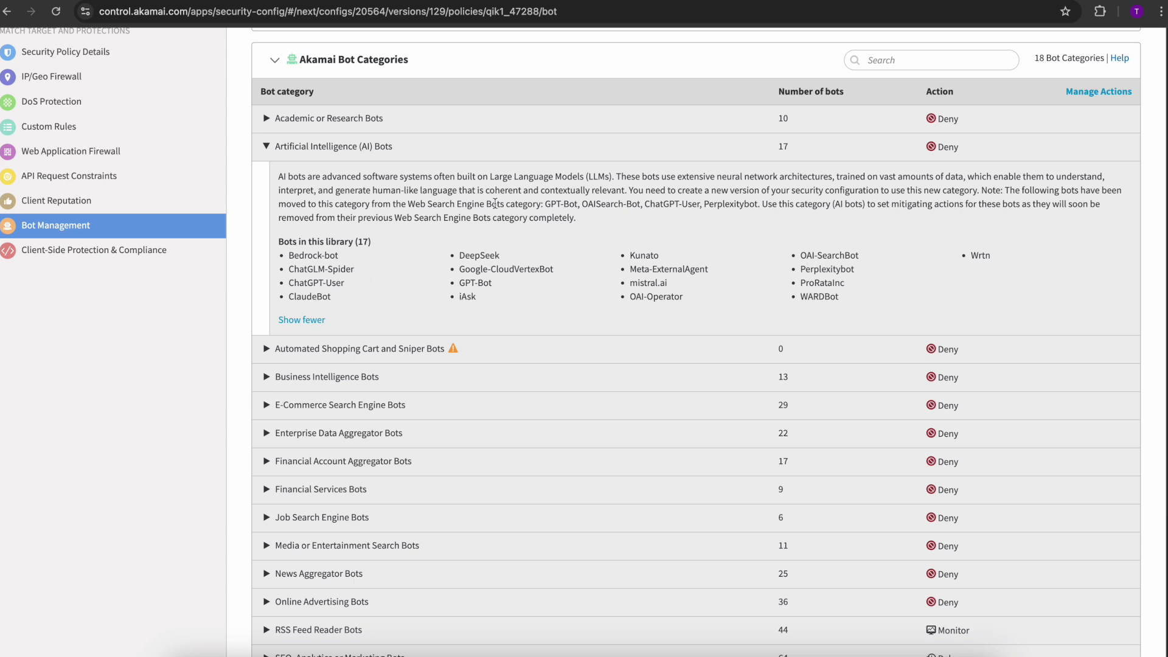
click(289, 147)
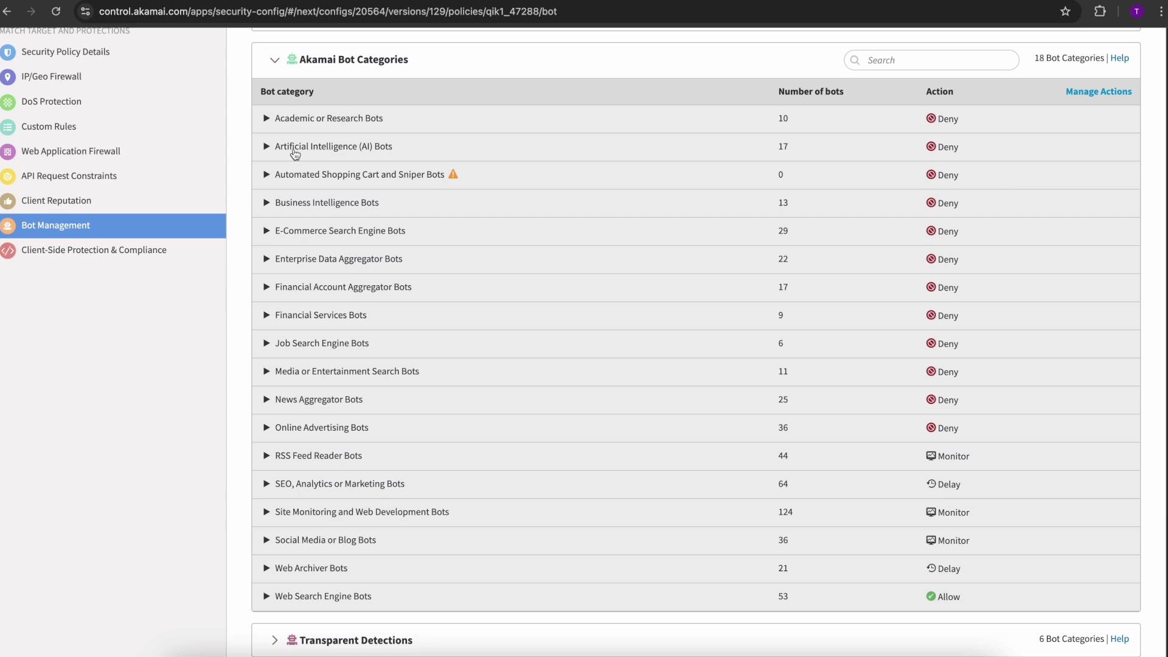
click(322, 59)
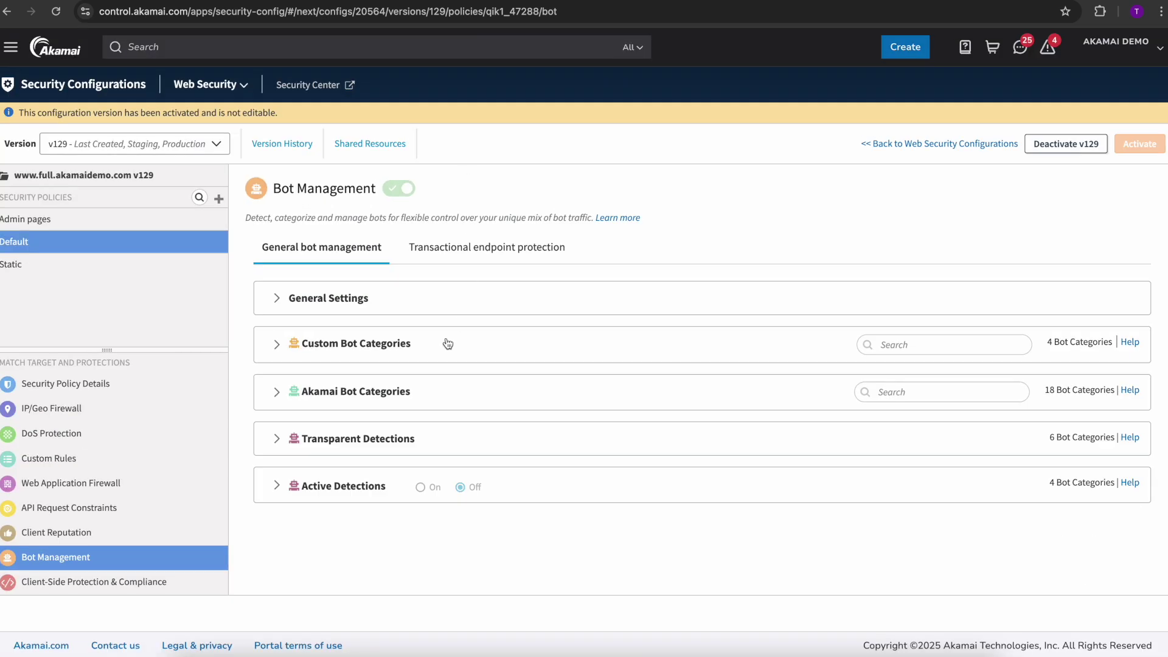
Examine the actions set for the Transparent Detections, and view the Custom Bot Categories
click(396, 441)
scroll(594, 308, down, 5)
scroll(594, 312, down, 1)
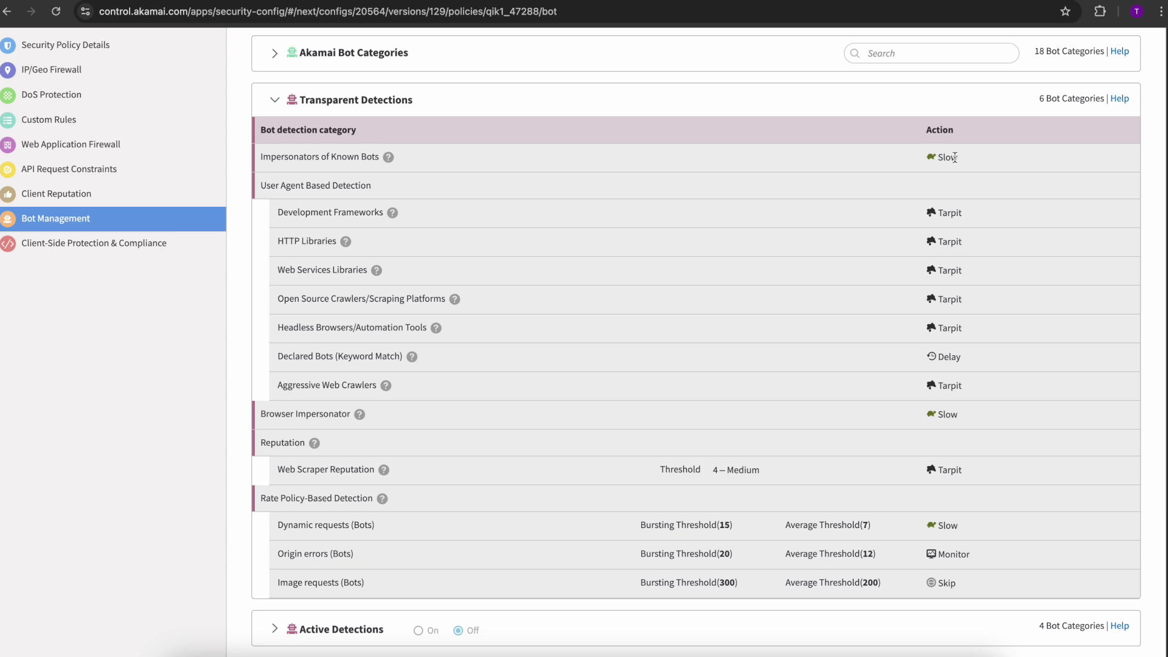
scroll(634, 217, up, 2)
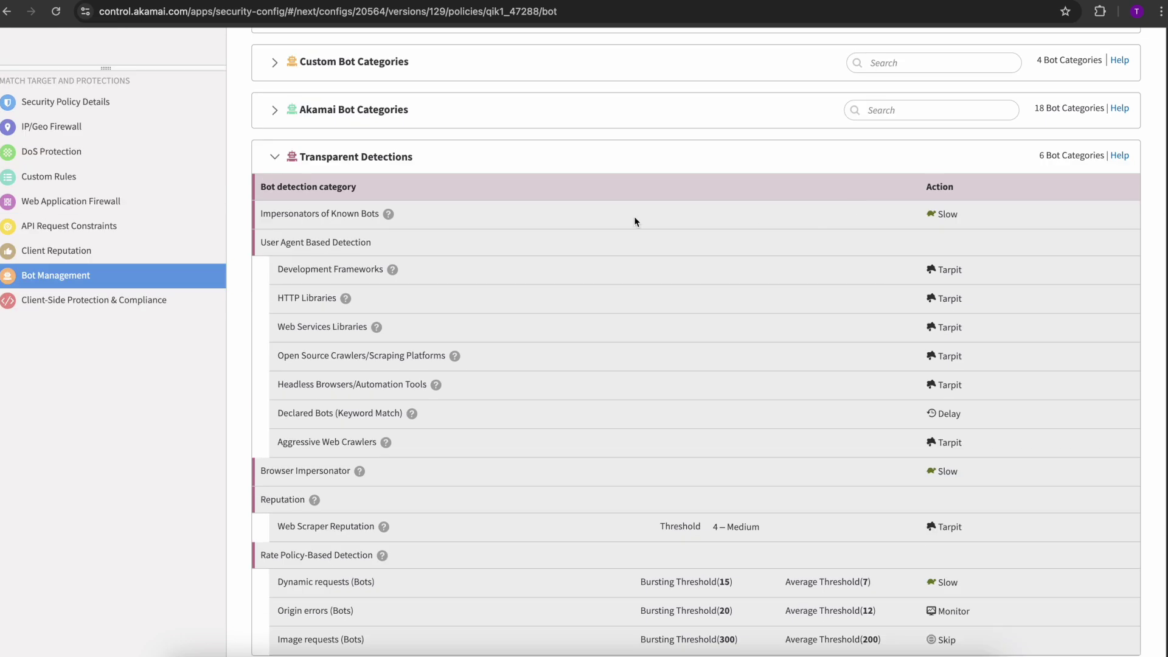
click(386, 157)
click(389, 346)
scroll(600, 261, down, 1)
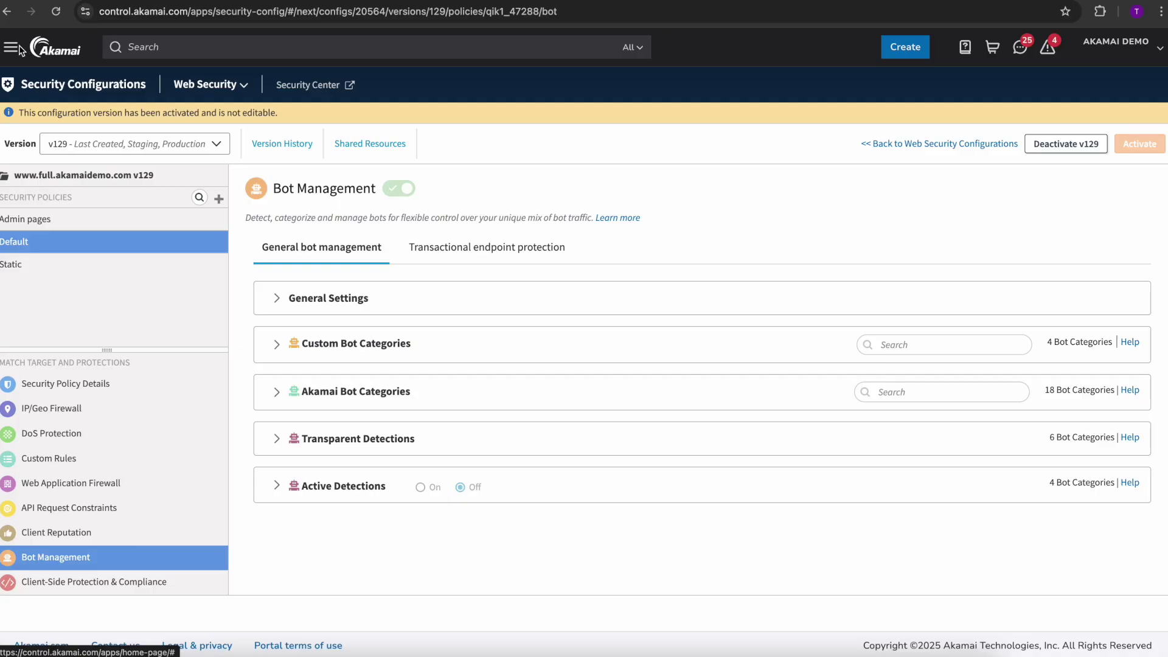
click(21, 46)
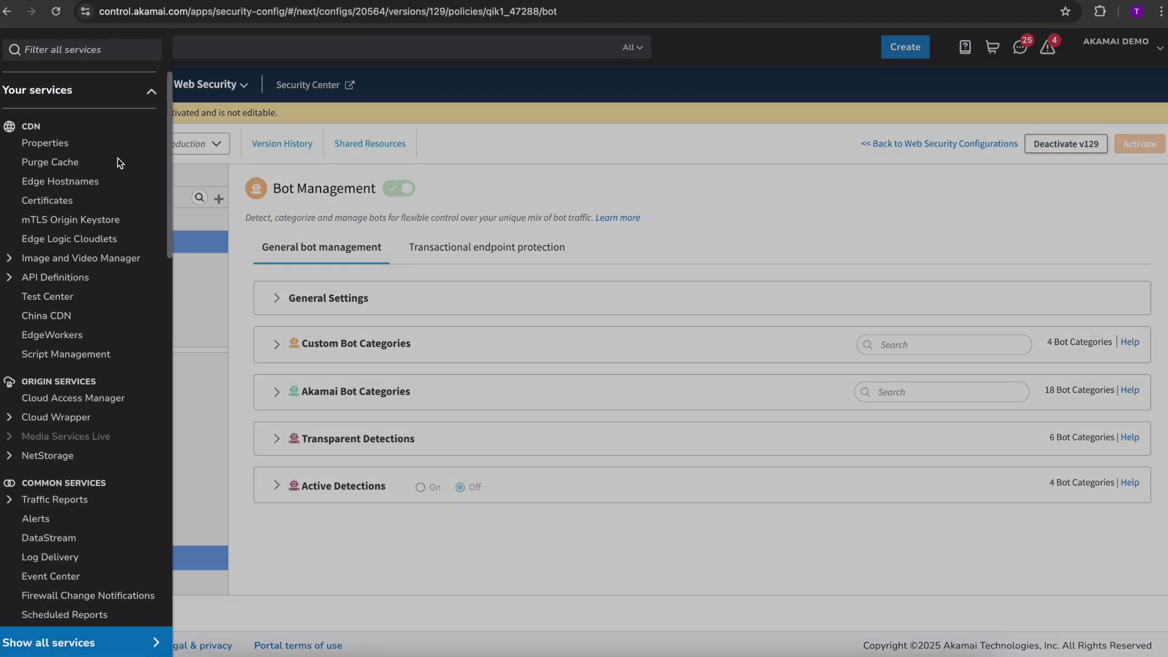
click(47, 279)
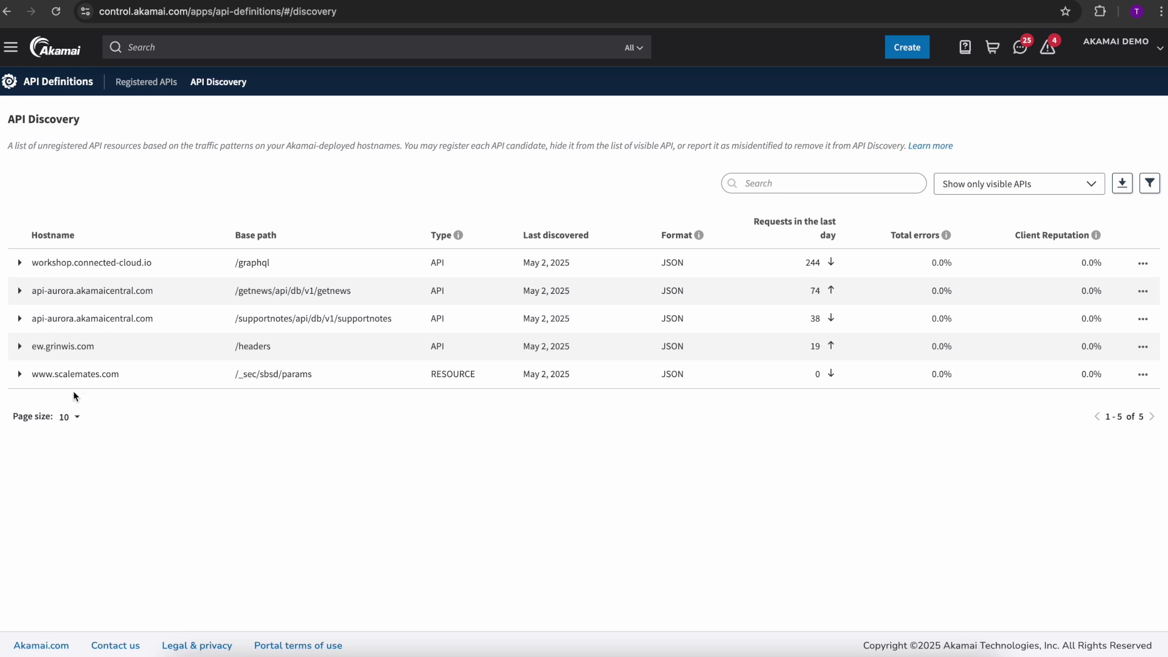
click(20, 373)
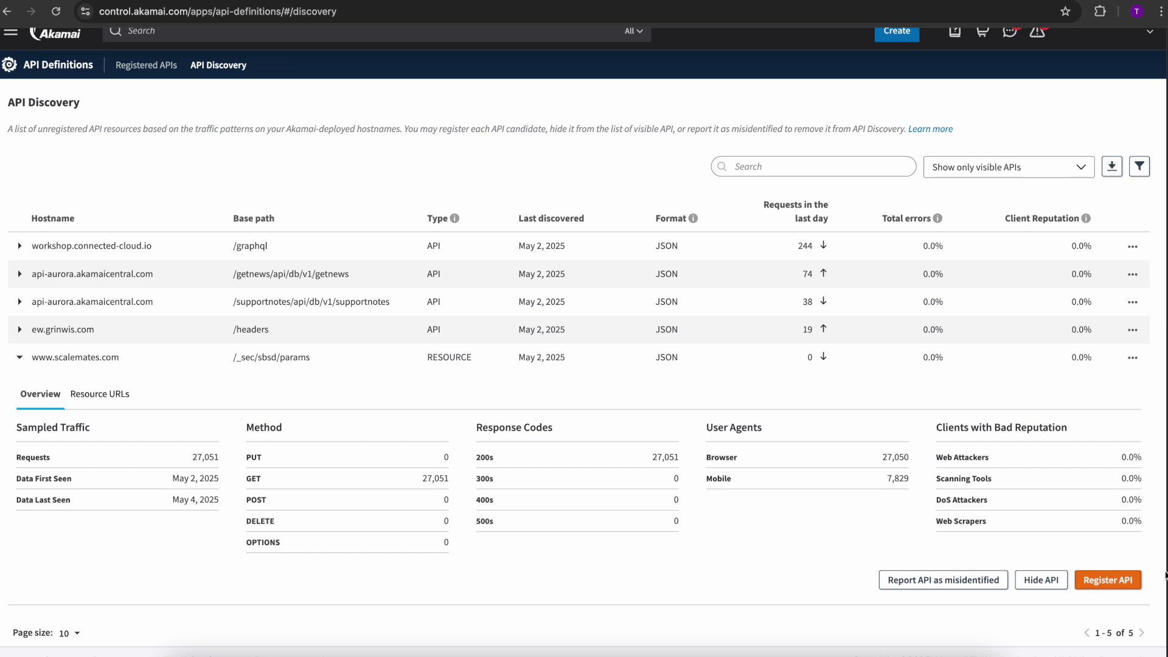
click(1116, 582)
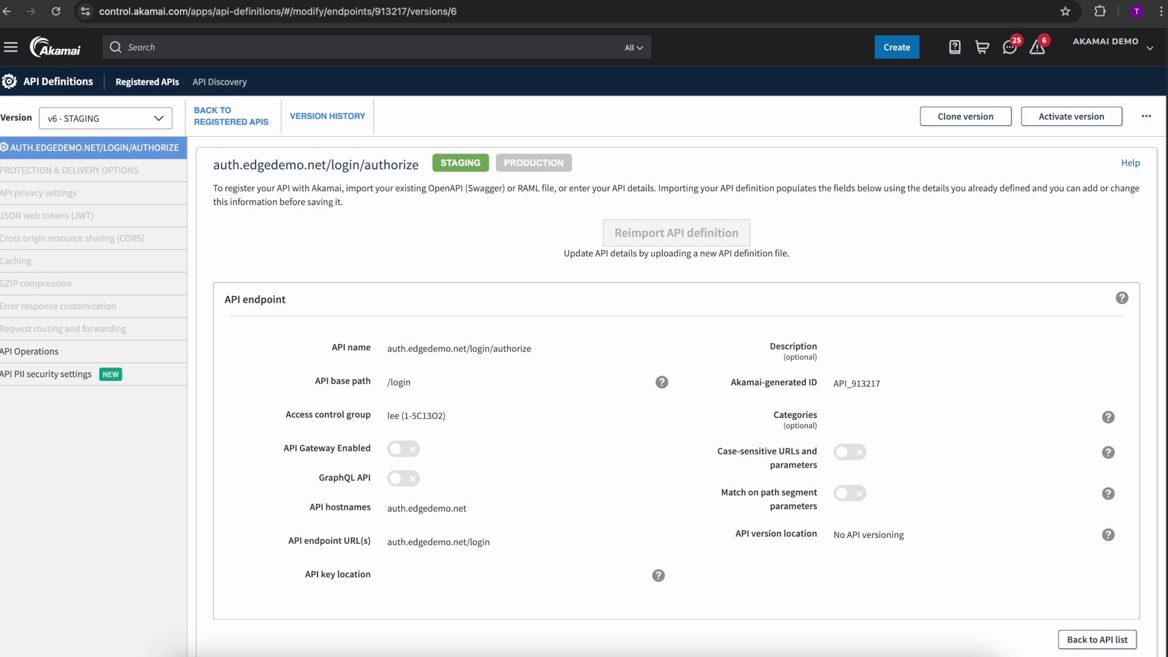
Examine the auth.edgedemo.net/login/authorize API's constraint enforcement, request constraints for undefined resources and request body constraints
scroll(1017, 403, down, 5)
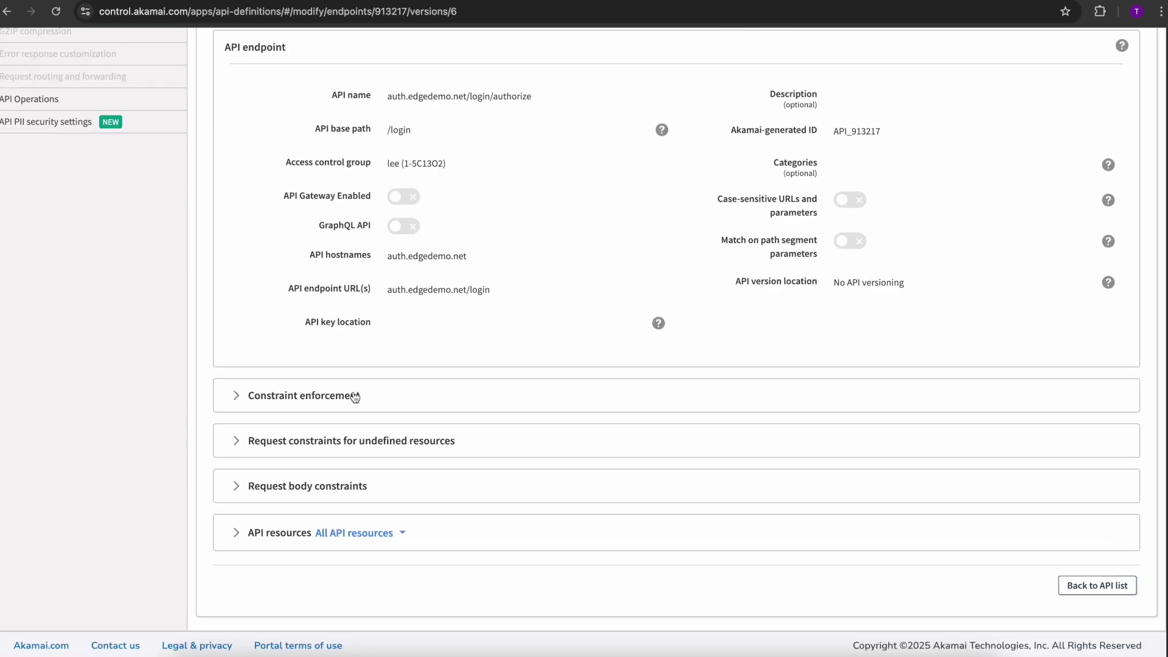
click(352, 396)
scroll(586, 275, down, 2)
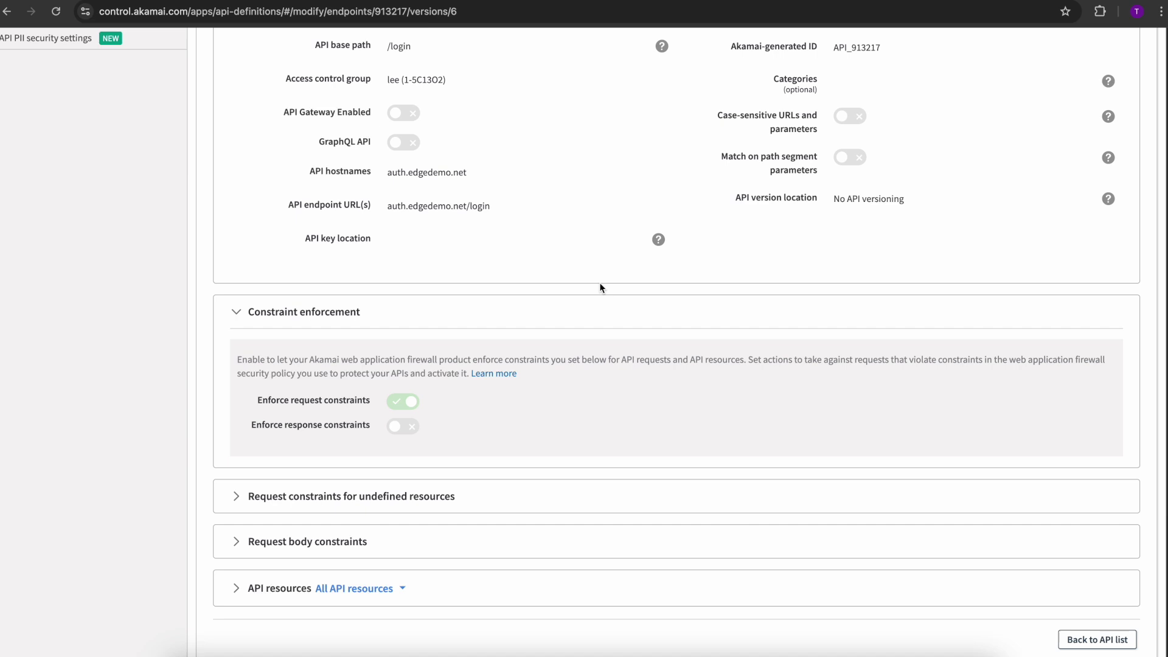
scroll(600, 286, down, 1)
click(378, 441)
scroll(542, 300, down, 2)
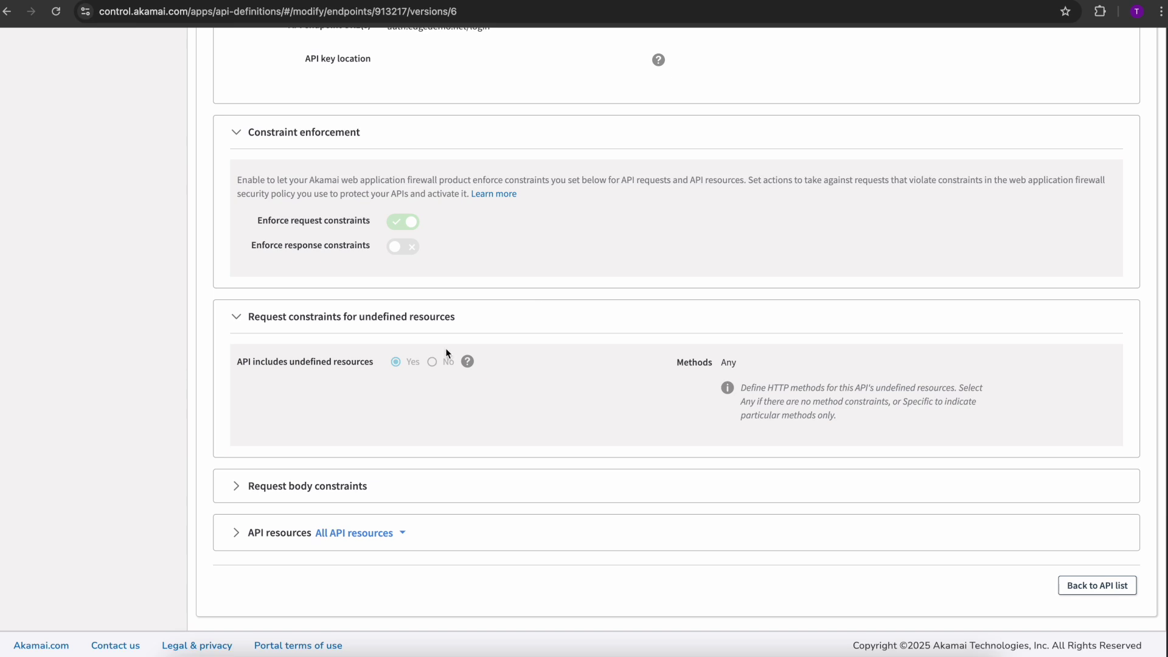
click(308, 485)
scroll(563, 277, down, 5)
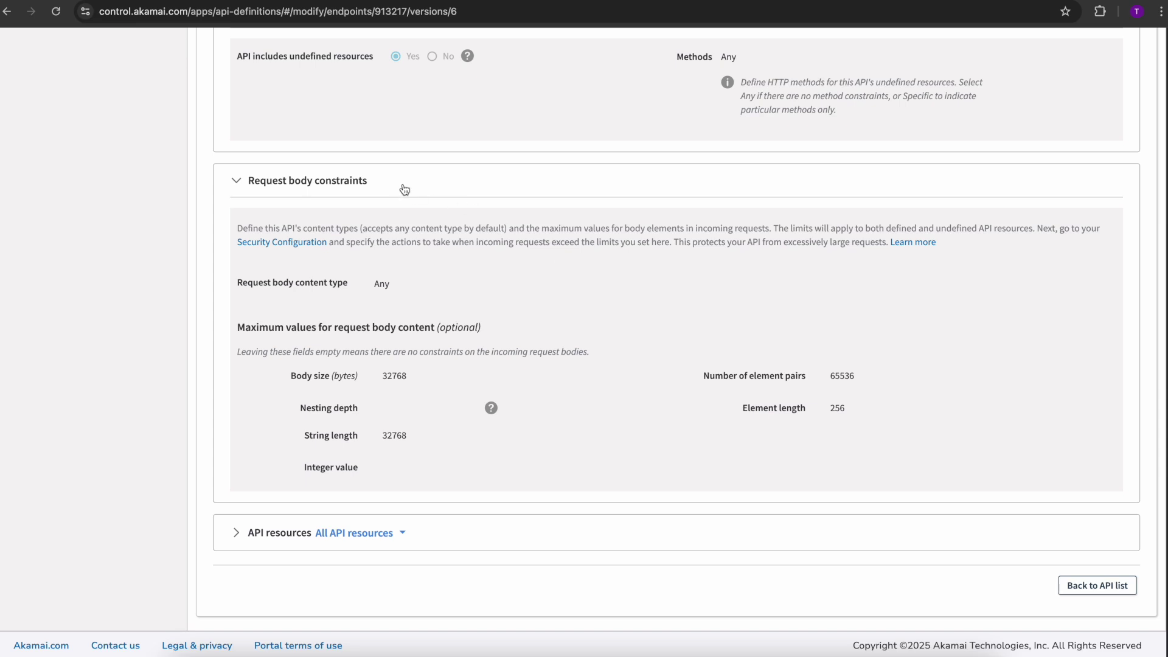
Expand the API resources and examine the /authorize resource's POST request parameters, schema details and JSON schema
click(284, 533)
scroll(408, 327, down, 8)
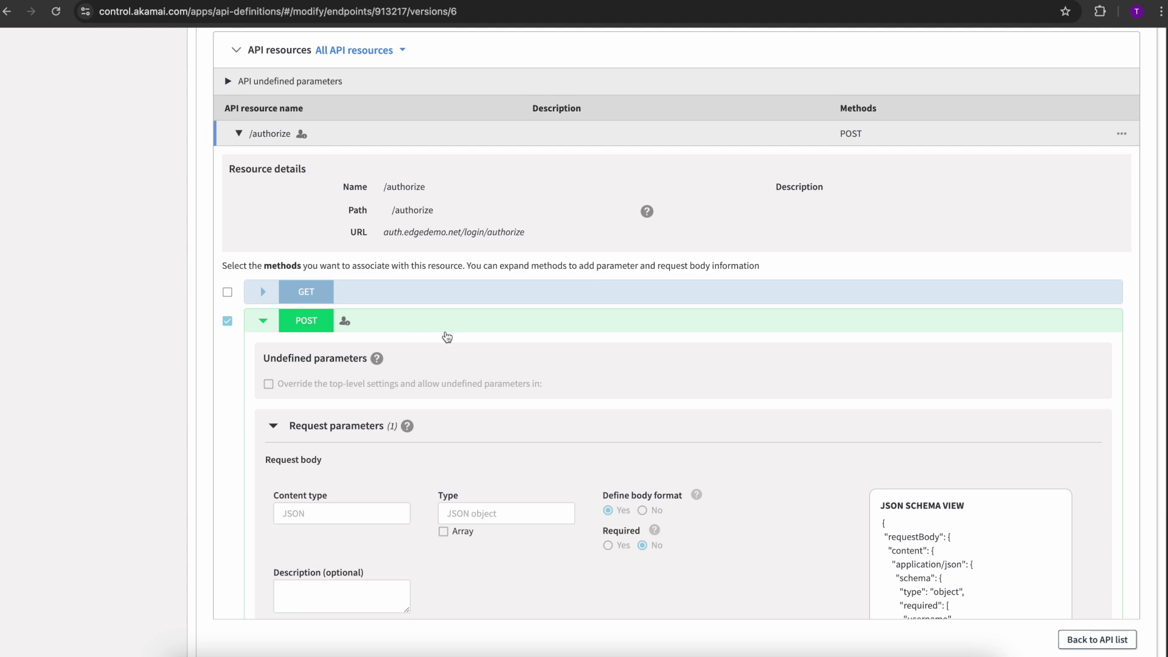
scroll(447, 337, down, 1)
scroll(518, 349, down, 2)
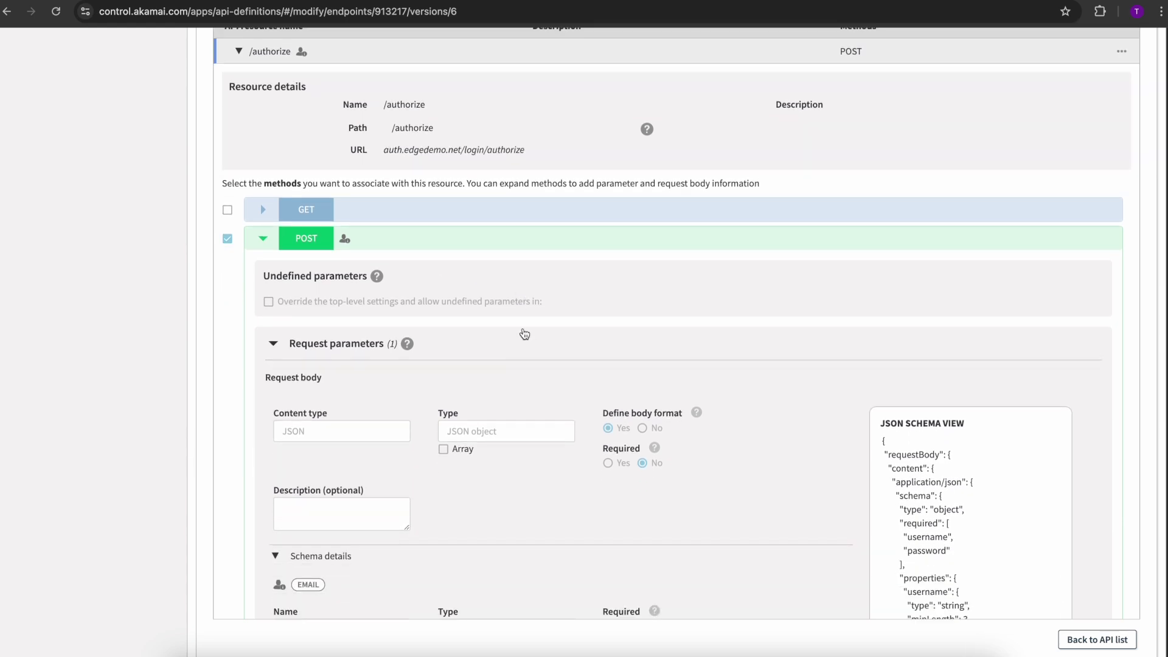
scroll(524, 310, down, 15)
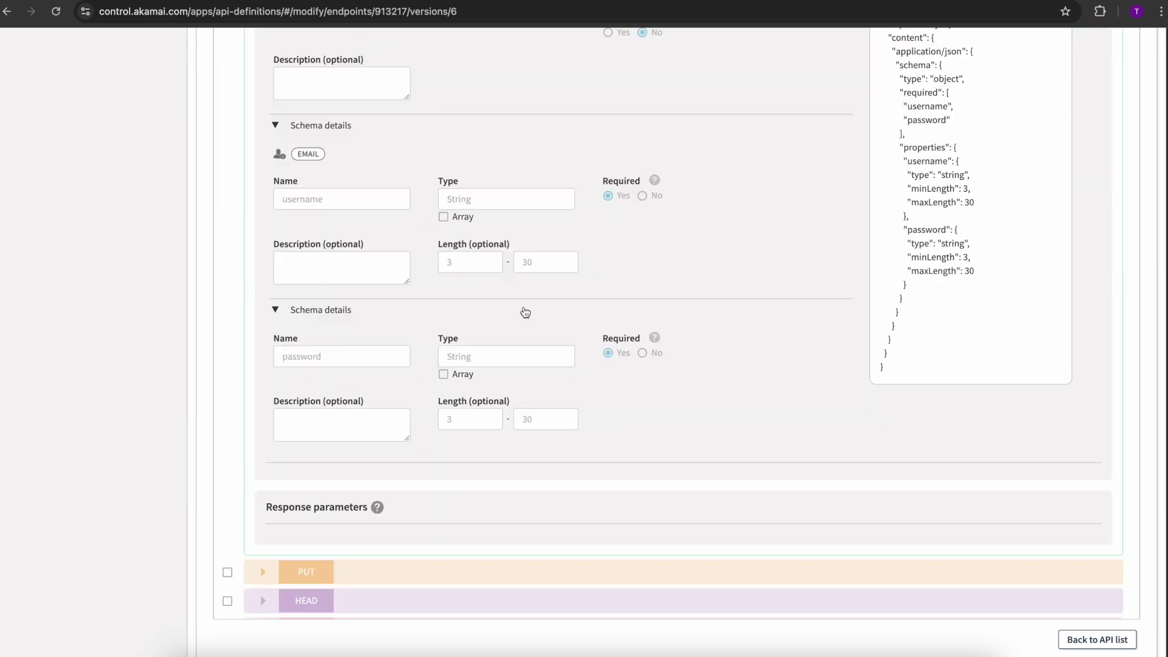
scroll(525, 312, up, 5)
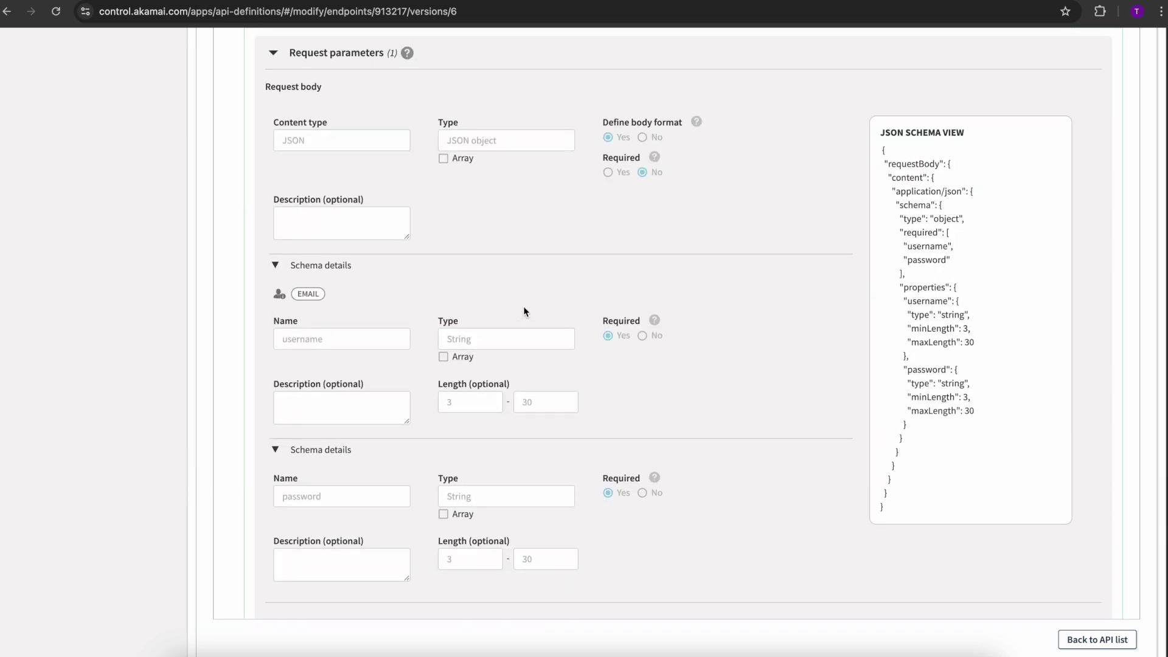